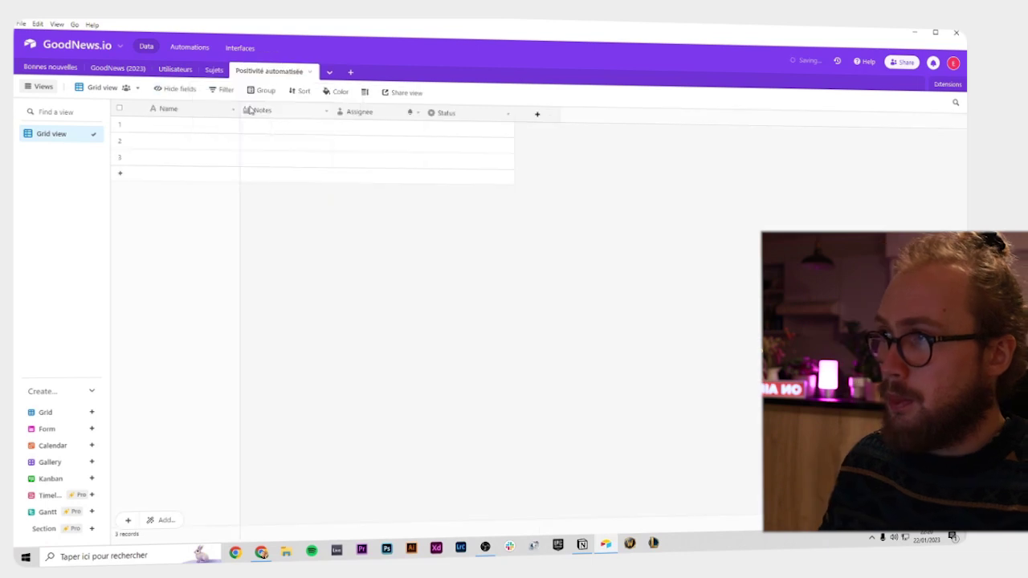
- Reduce the table to two fields by deleting Assignee and Status, and rename Name to Prompt and Notes to Réponse
right_click(372, 114)
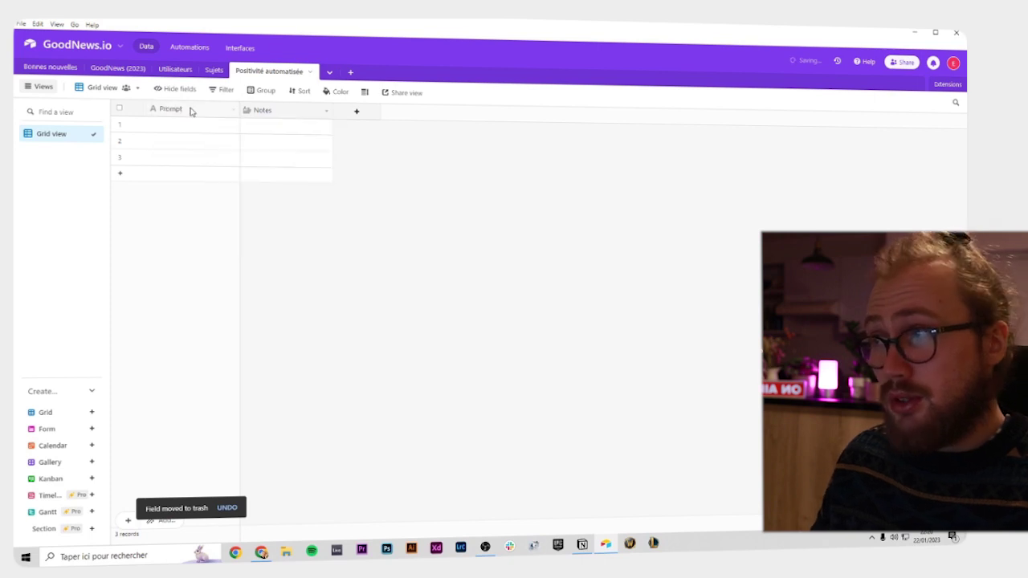
double_click(282, 114)
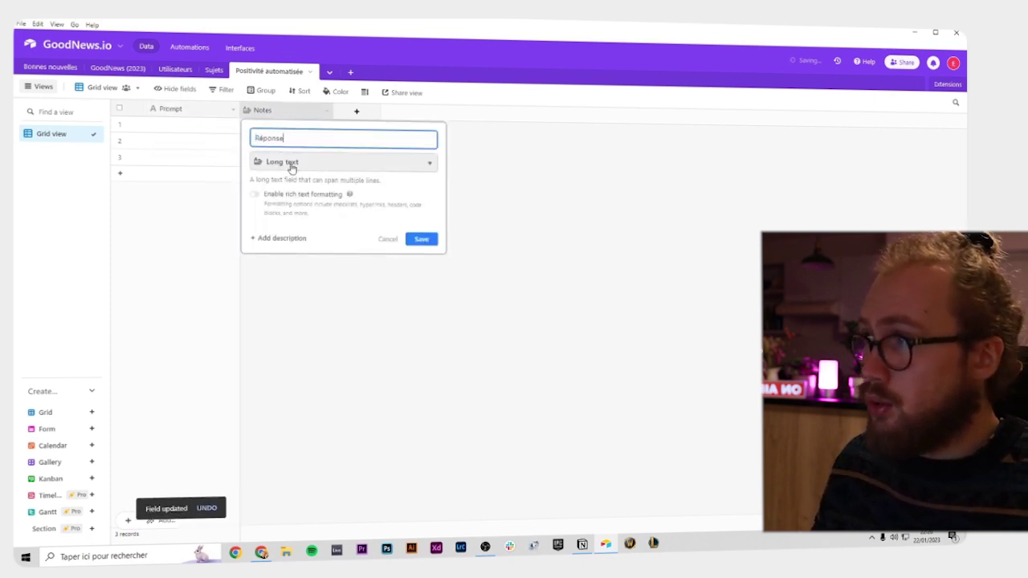
type("Réponse")
left_click(424, 241)
- Widen the Prompt column and switch to the Notion document "4h Création de contenu No-Code"
left_click_drag(240, 241, 488, 450)
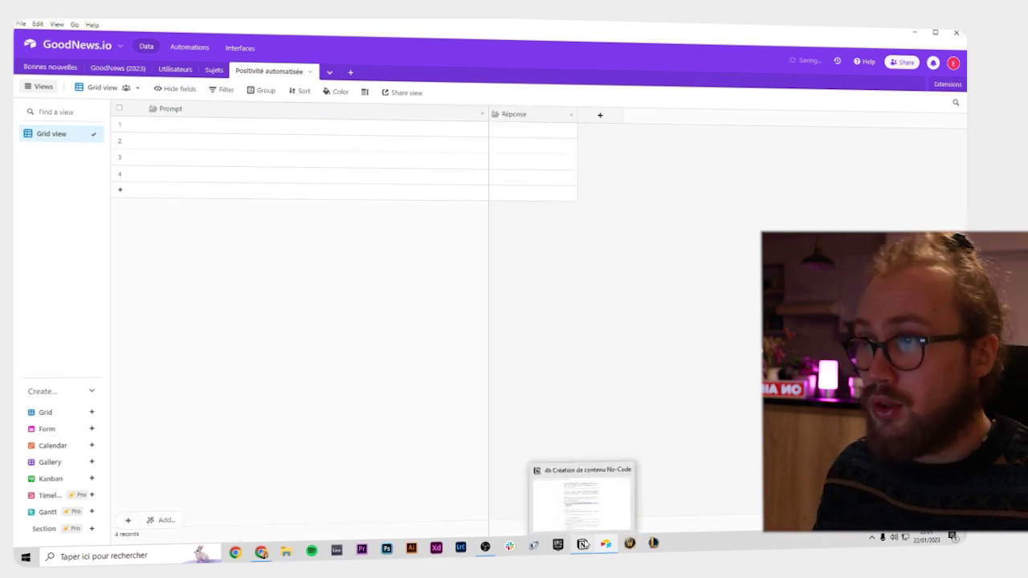
left_click(585, 544)
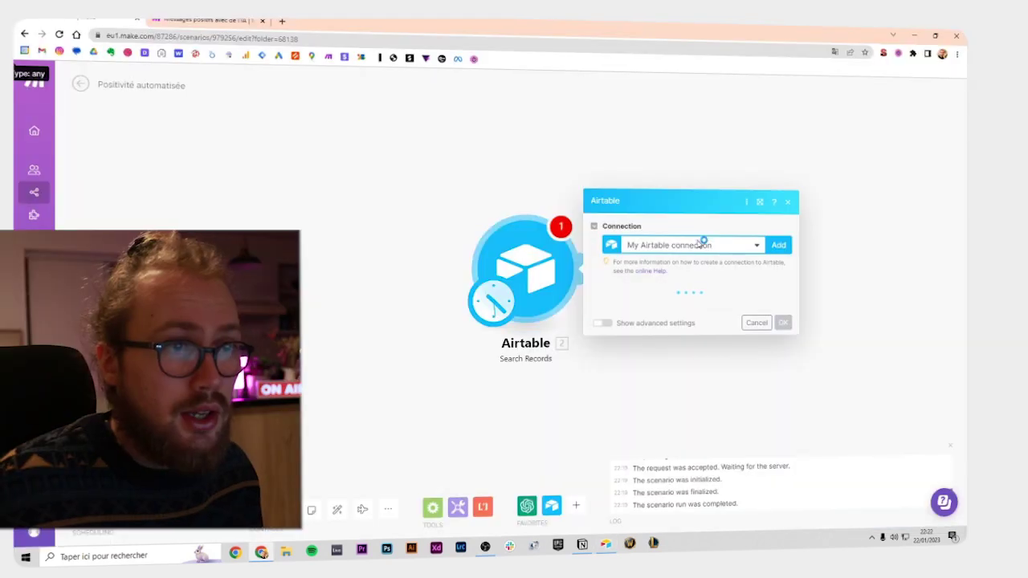
- Point the Airtable Search Records module at the GoodNews.io base and its Positivité automatisée table
left_click(673, 306)
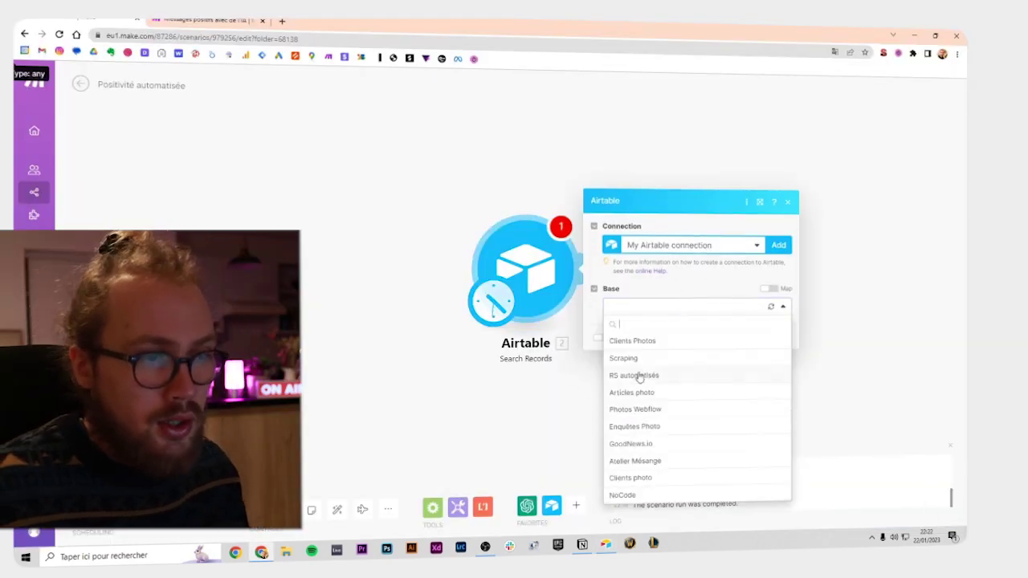
left_click(650, 442)
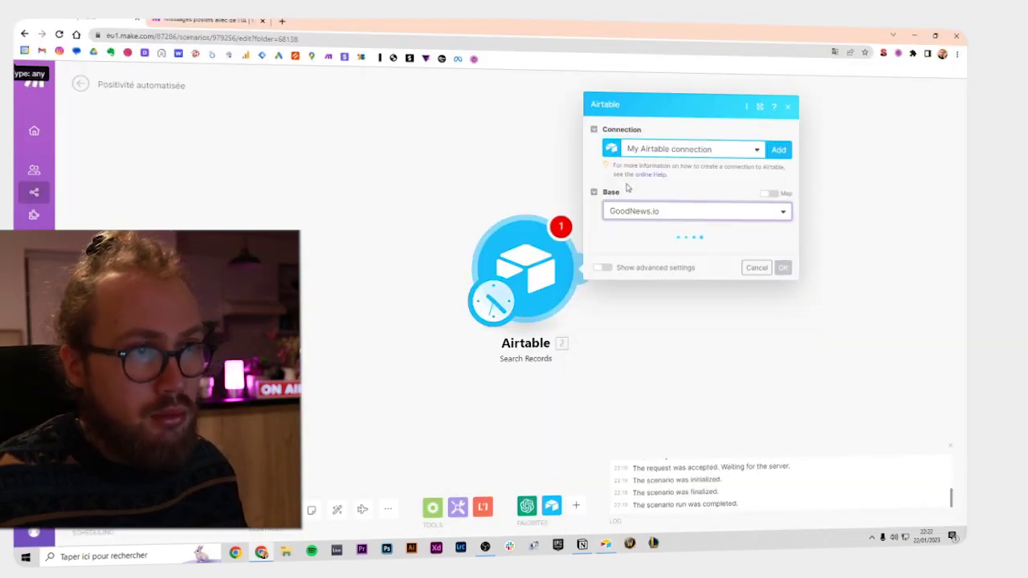
left_click(620, 271)
left_click(660, 308)
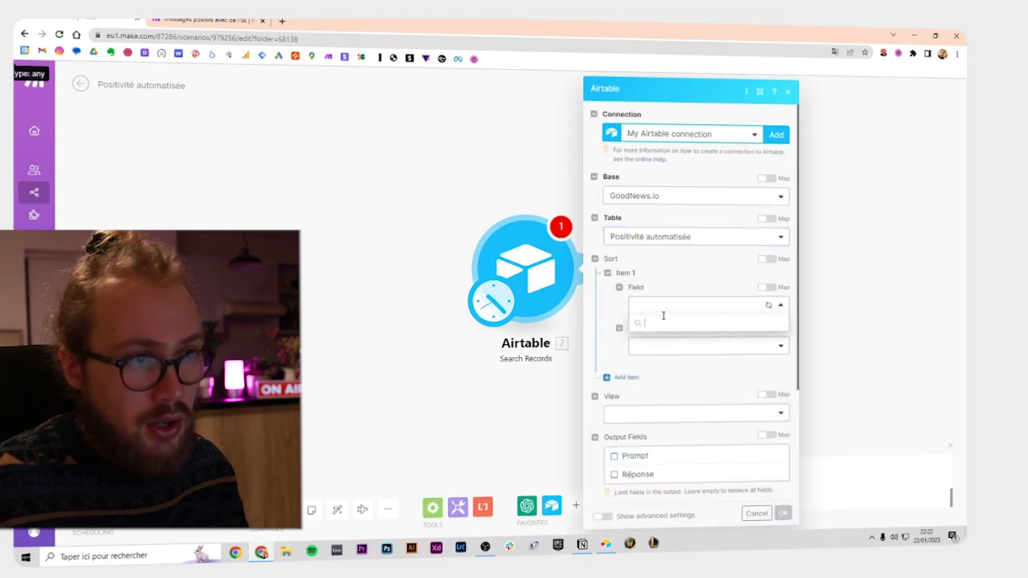
- Sort the searched records by the Prompt field in ascending direction
left_click(654, 305)
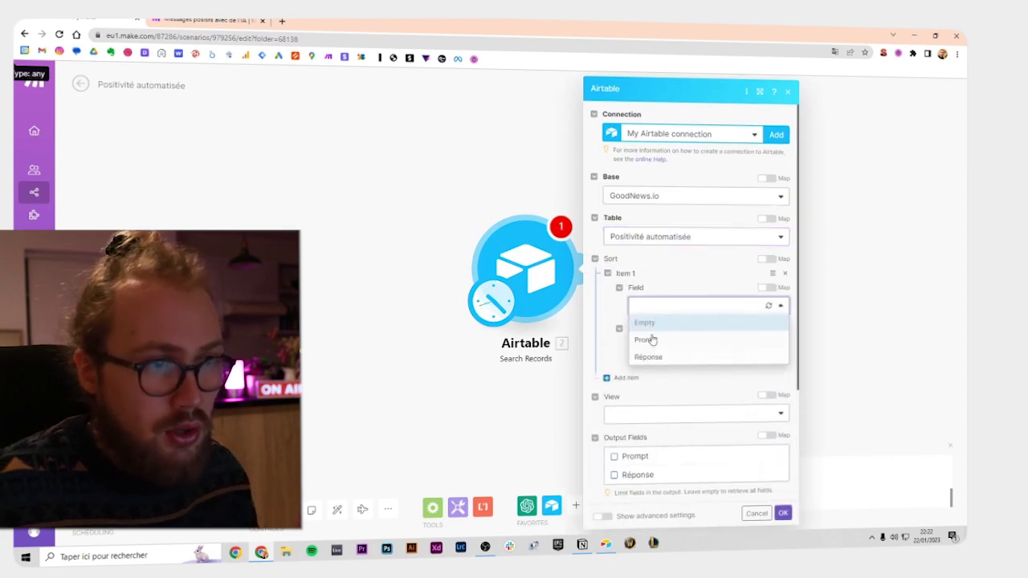
left_click(648, 340)
left_click(655, 347)
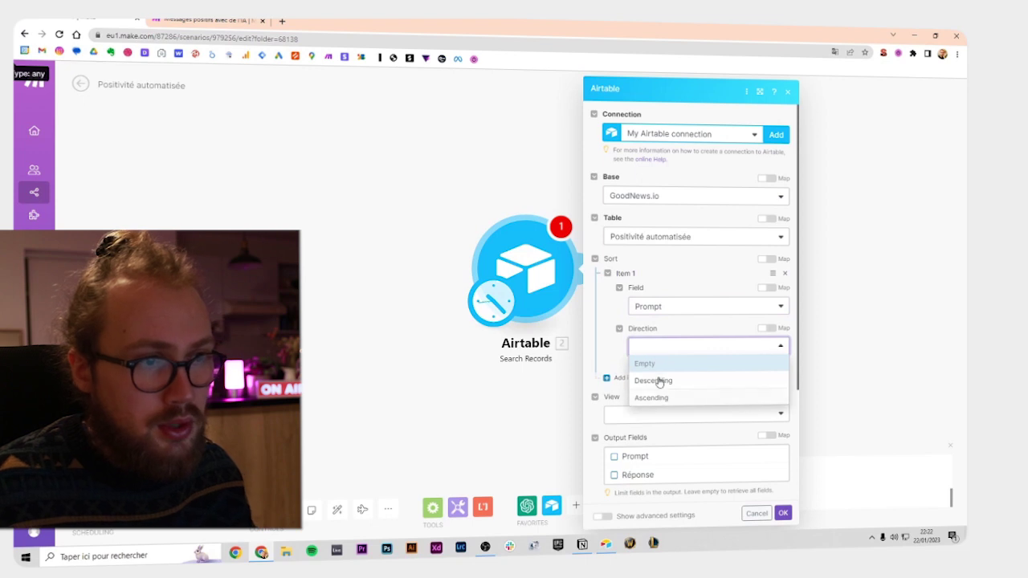
left_click(652, 398)
- Restrict the search output to the Prompt field, limit it to 4 records and save the module settings
scroll(631, 382, "down", 2)
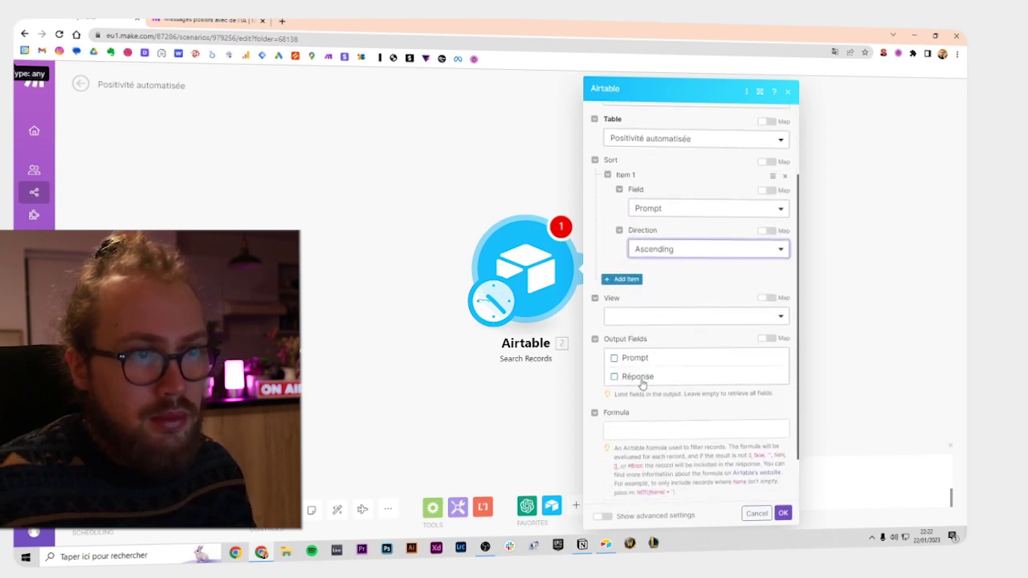
left_click(615, 360)
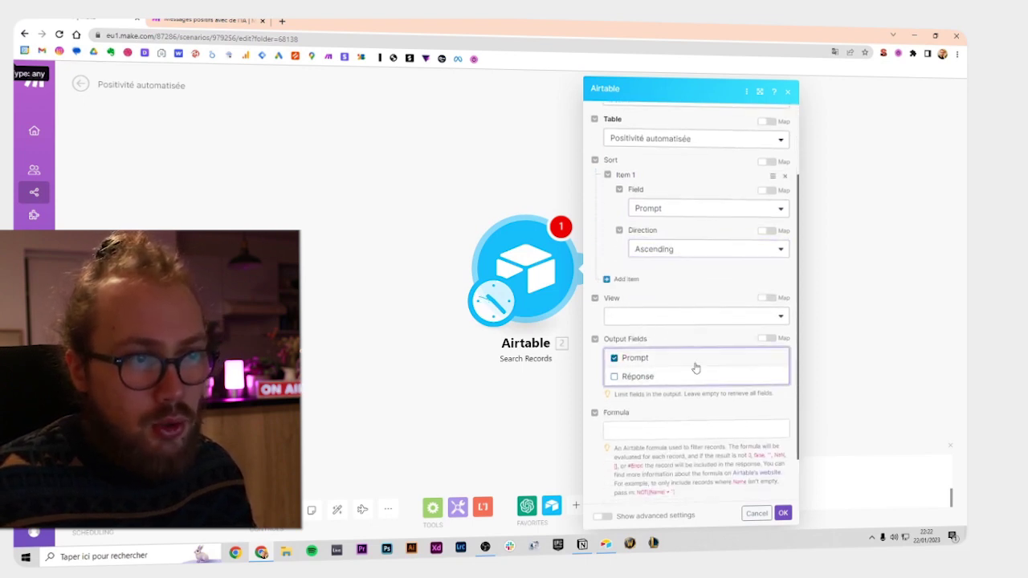
scroll(628, 378, "down", 1)
double_click(614, 472)
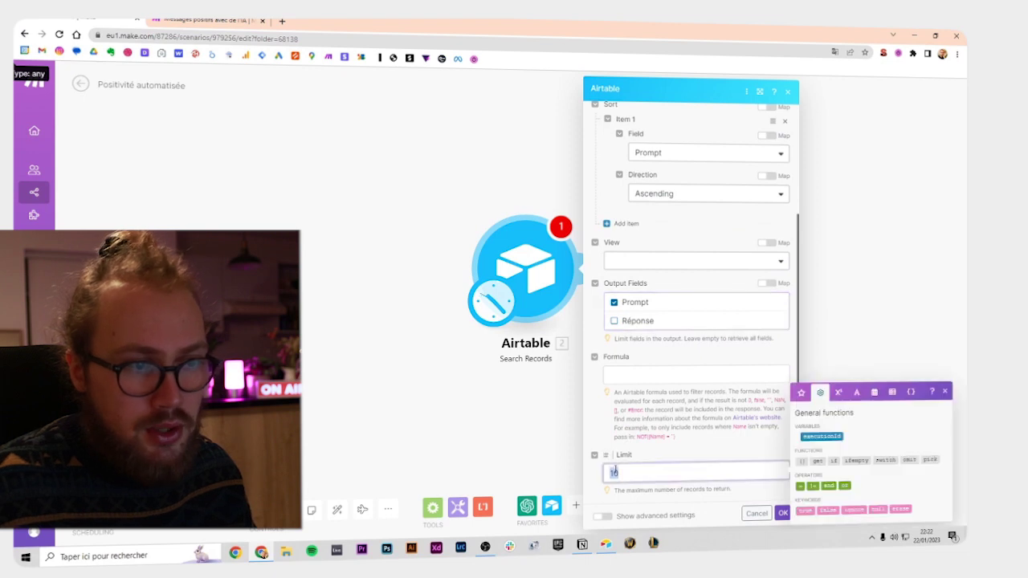
type("4")
left_click(782, 514)
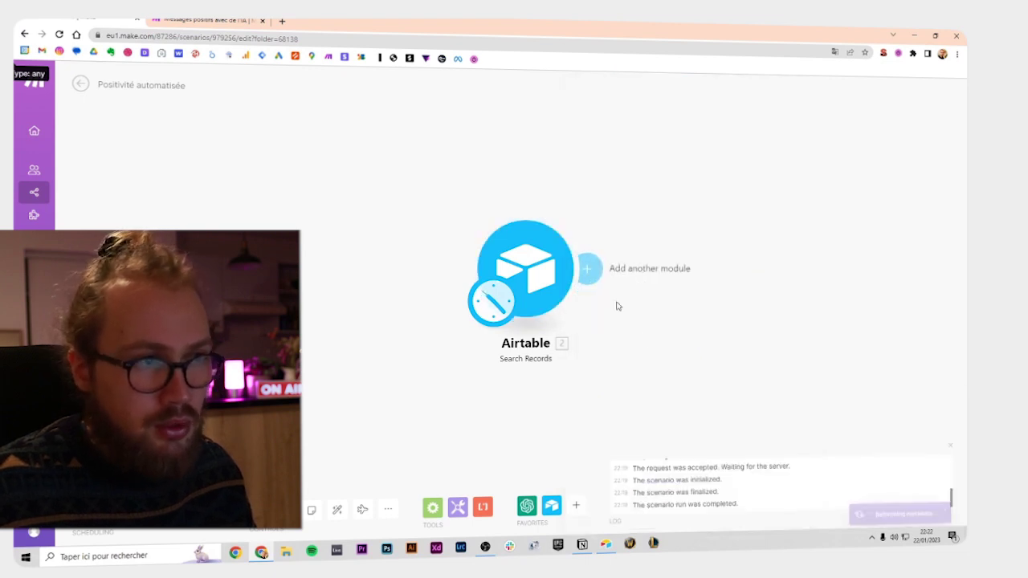
- Run only the Airtable Search Records module and inspect the bundles in its output
right_click(558, 268)
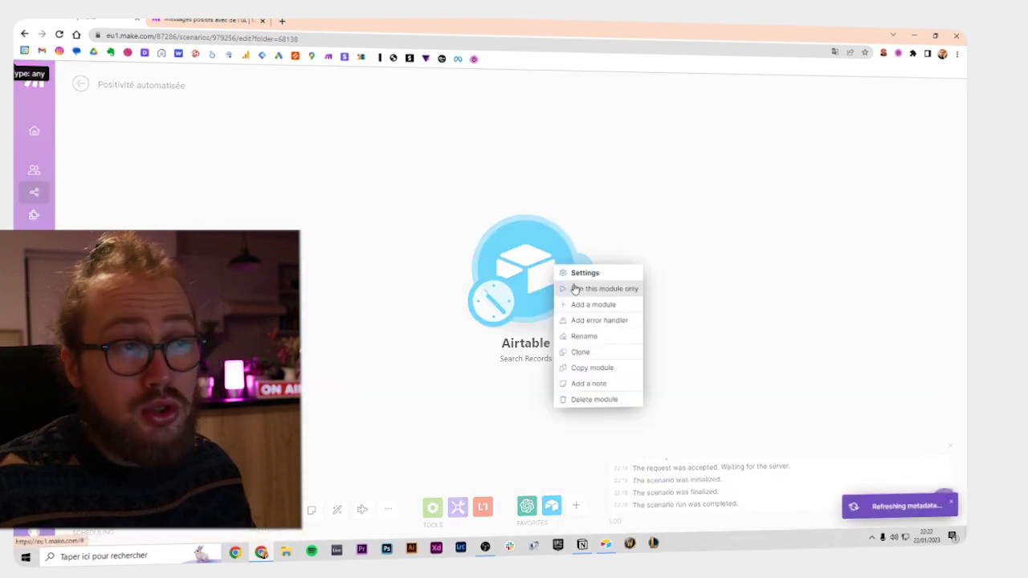
left_click(575, 289)
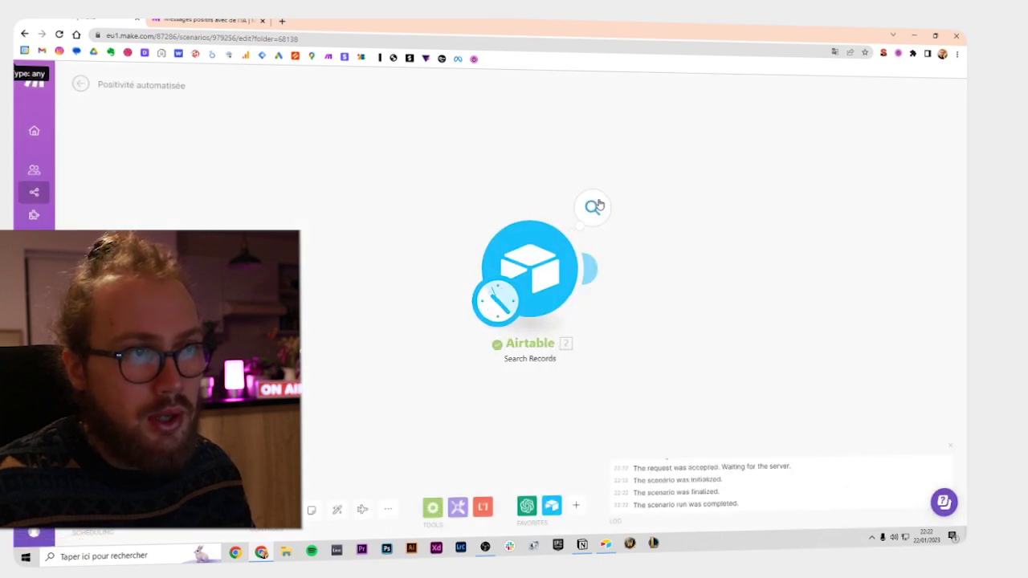
left_click(598, 205)
left_click(645, 242)
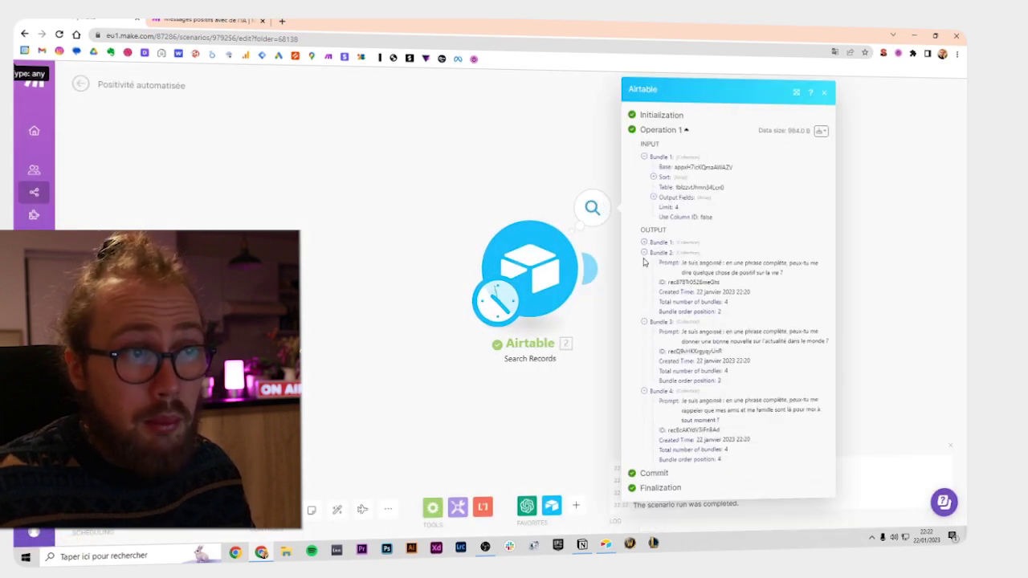
left_click(645, 253)
left_click(645, 263)
left_click(645, 275)
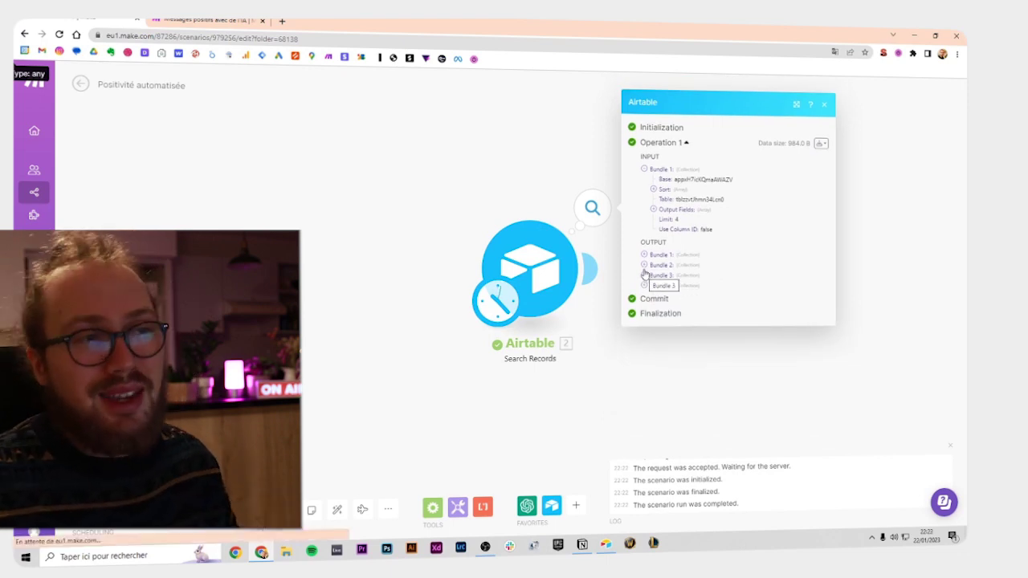
- Compare the prompts stored in the Airtable table with the output bundles of the search module in Make
key("alt+Tab")
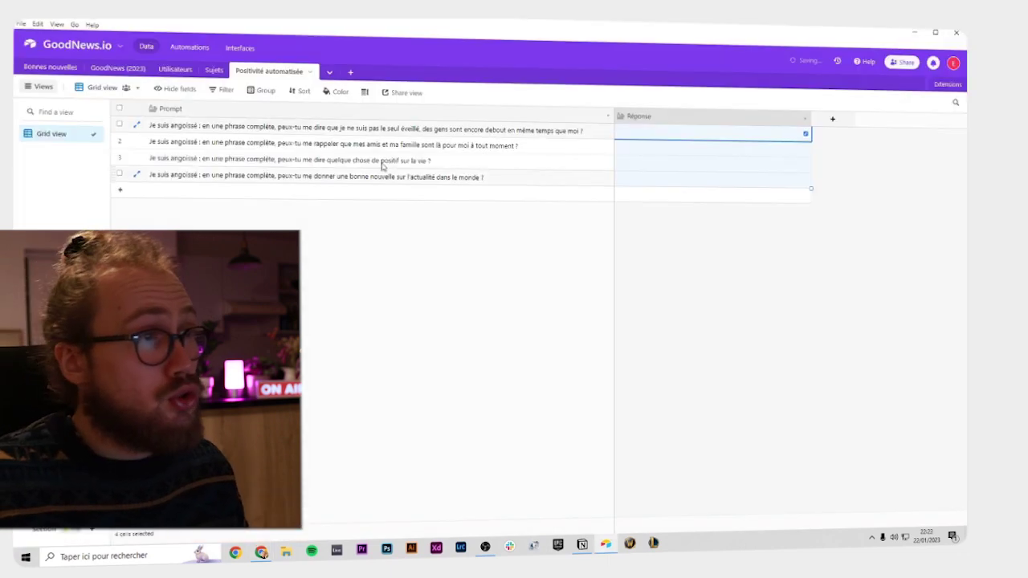
left_click(272, 132)
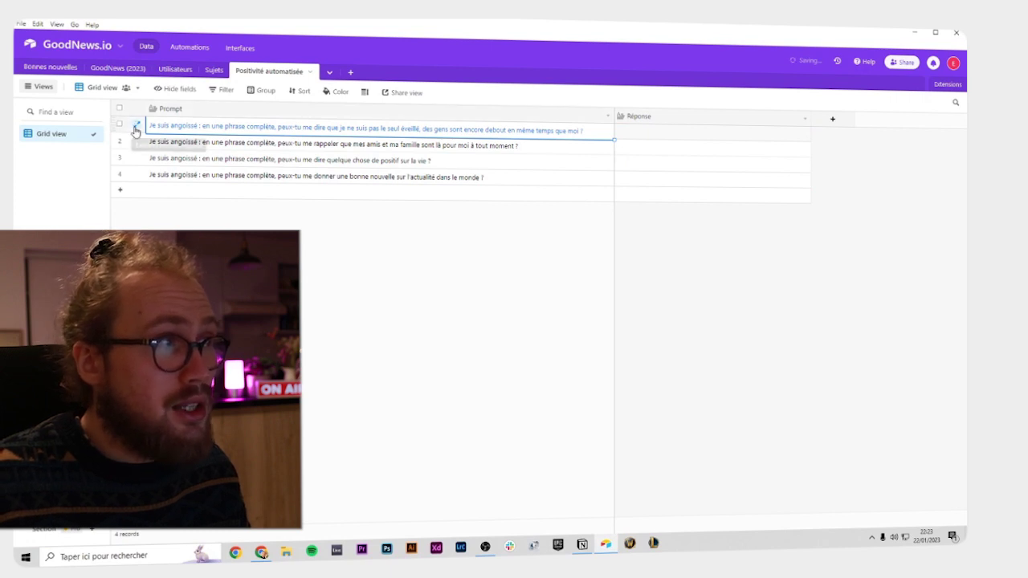
key("alt+Tab")
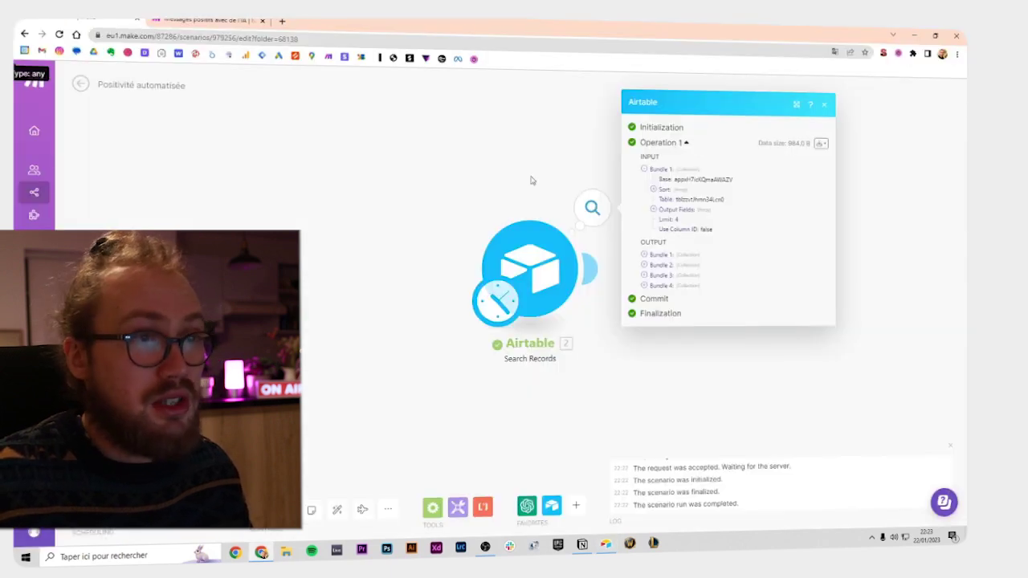
left_click(645, 255)
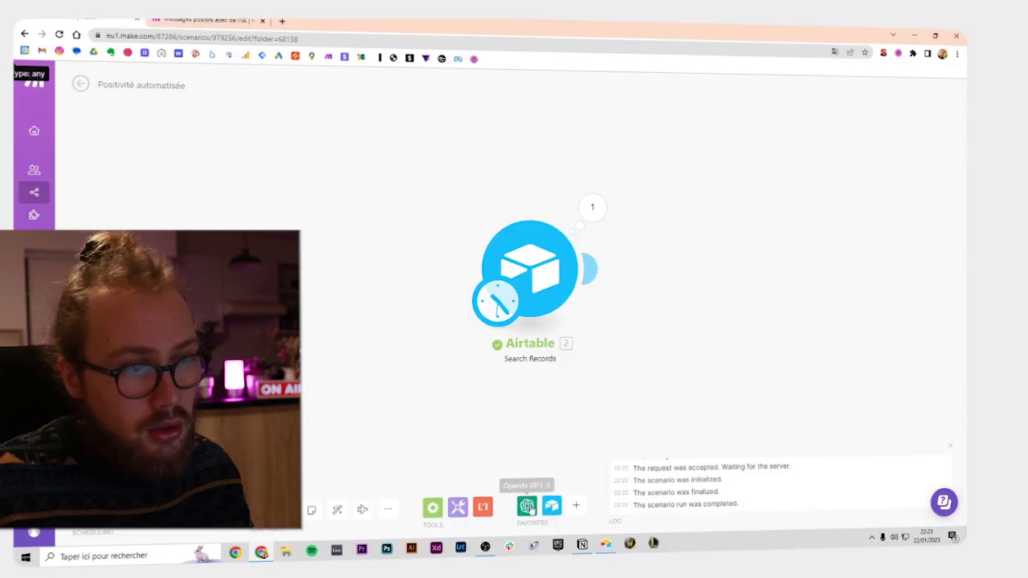
- Add an OpenAI GPT-3 Create a Completion module after the Airtable module and open its settings
left_click(528, 508)
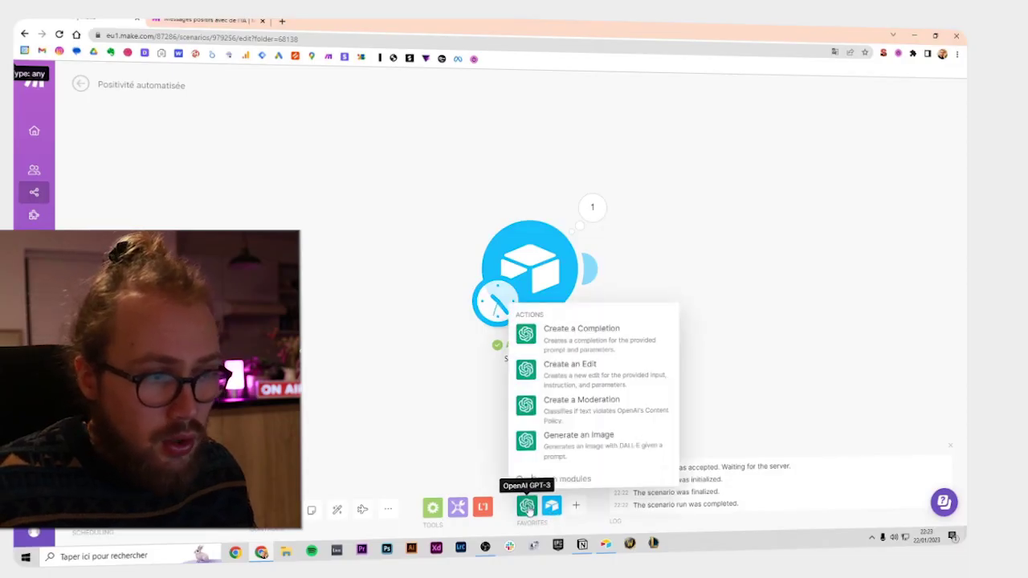
left_click(567, 333)
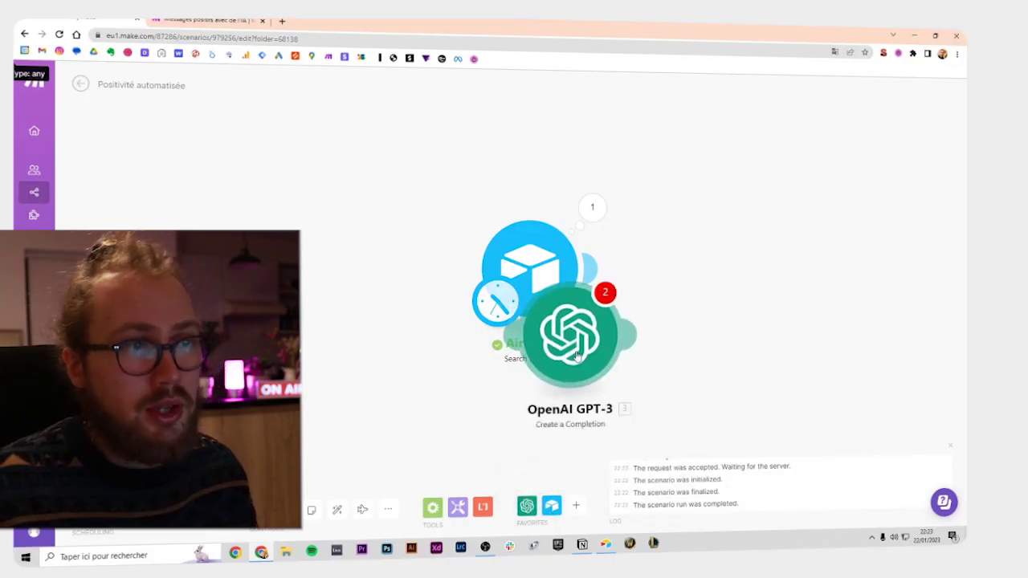
left_click(747, 280)
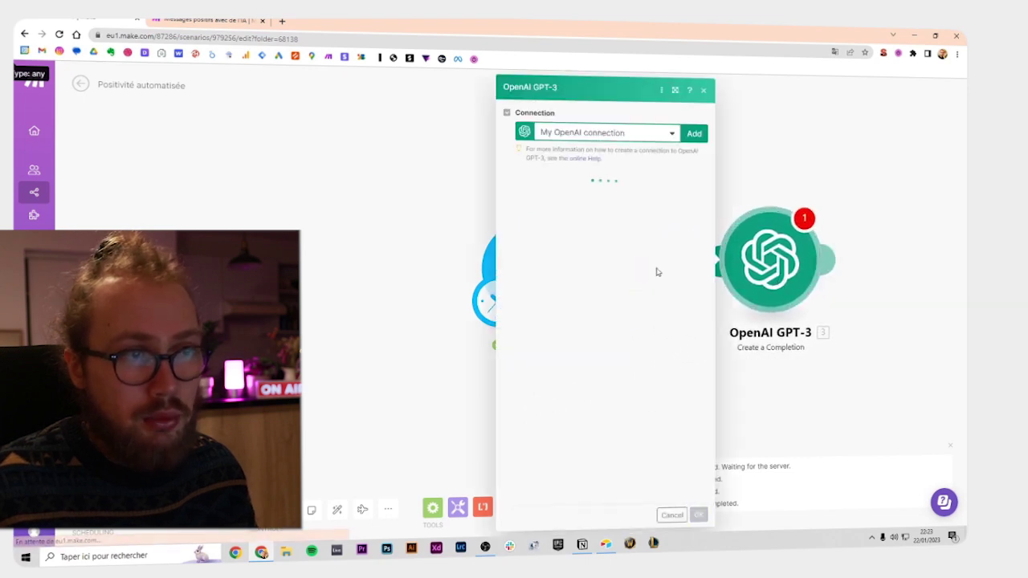
left_click(773, 256)
left_click(771, 256)
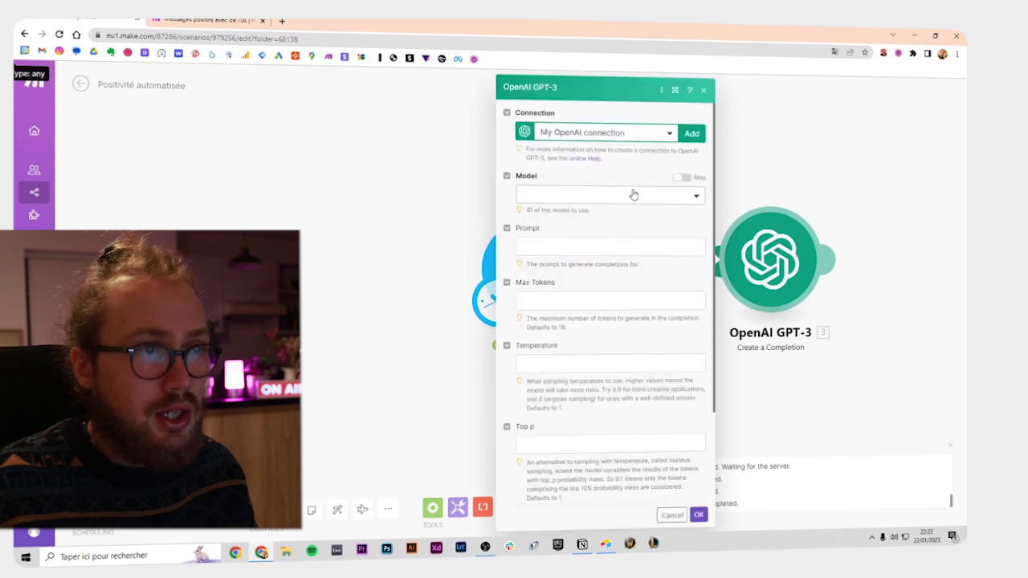
- Configure the completion with model text-davinci-003 and the Airtable Prompt value as its prompt, and auto-align the modules
left_click(533, 197)
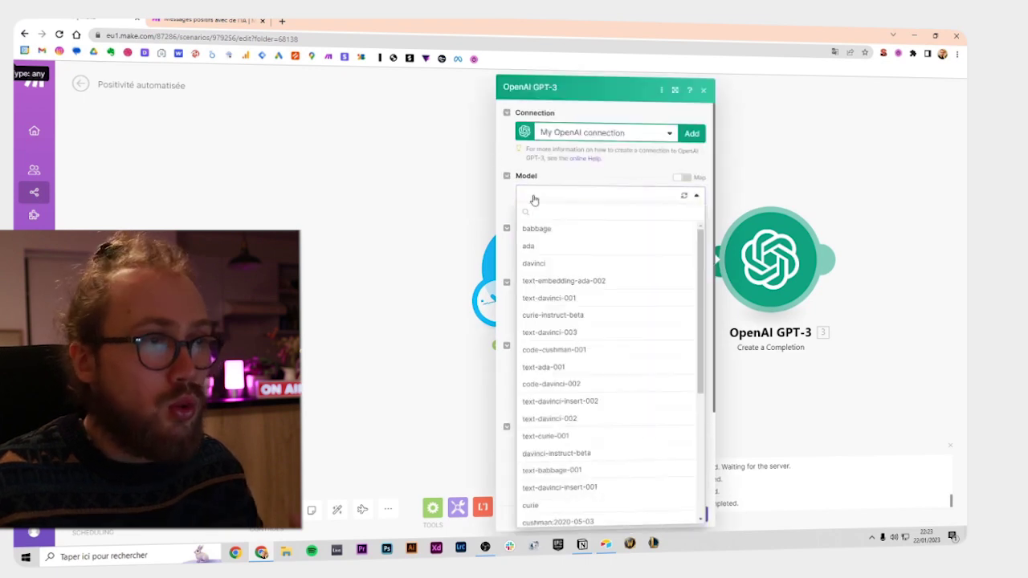
left_click(564, 334)
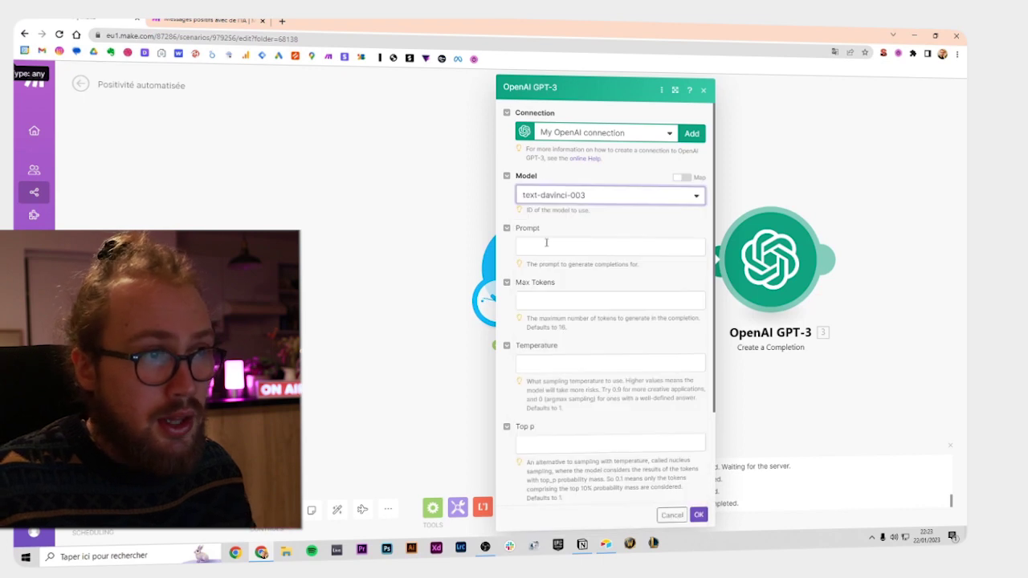
left_click(546, 245)
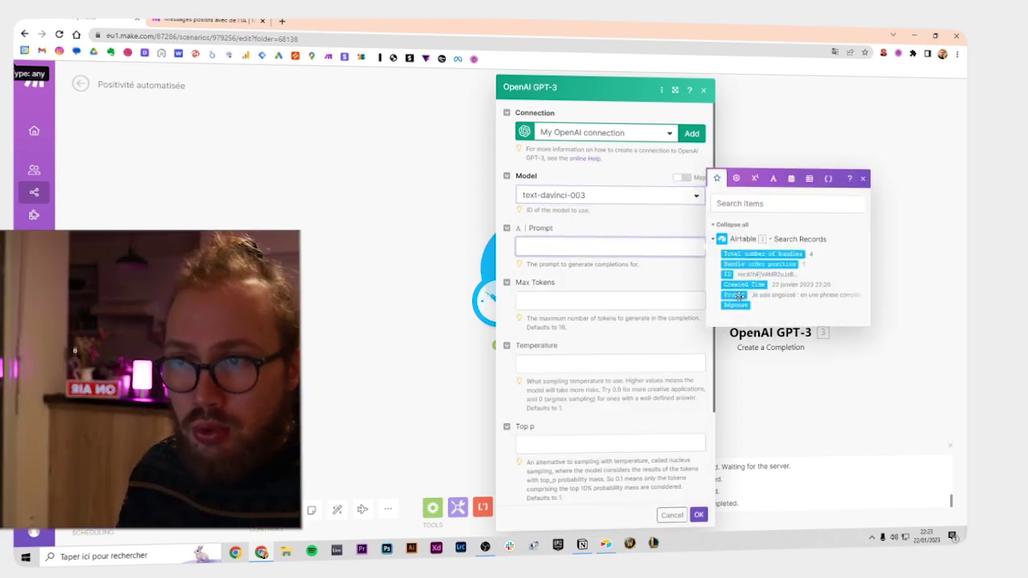
left_click_drag(738, 295, 578, 250)
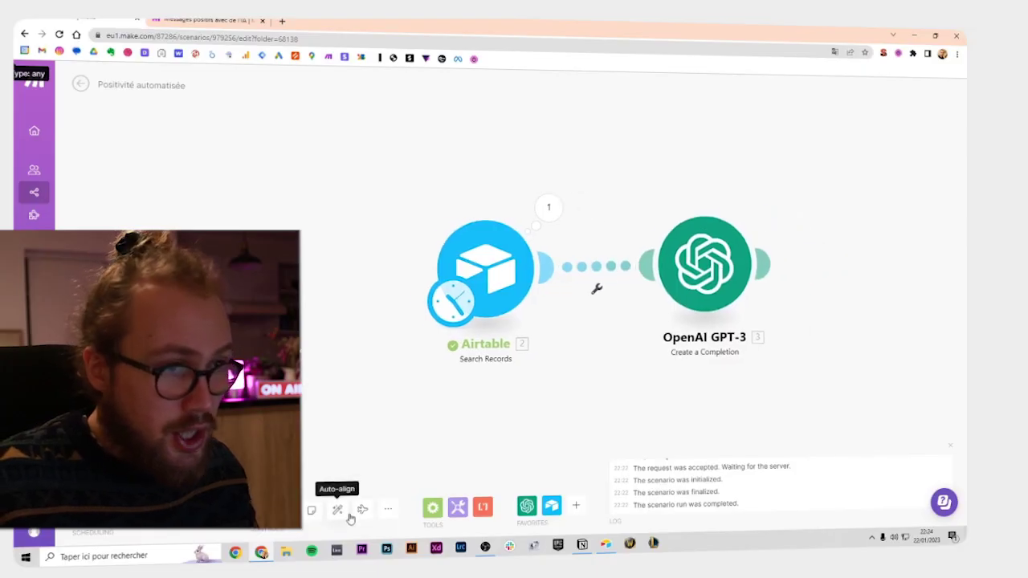
left_click(349, 517)
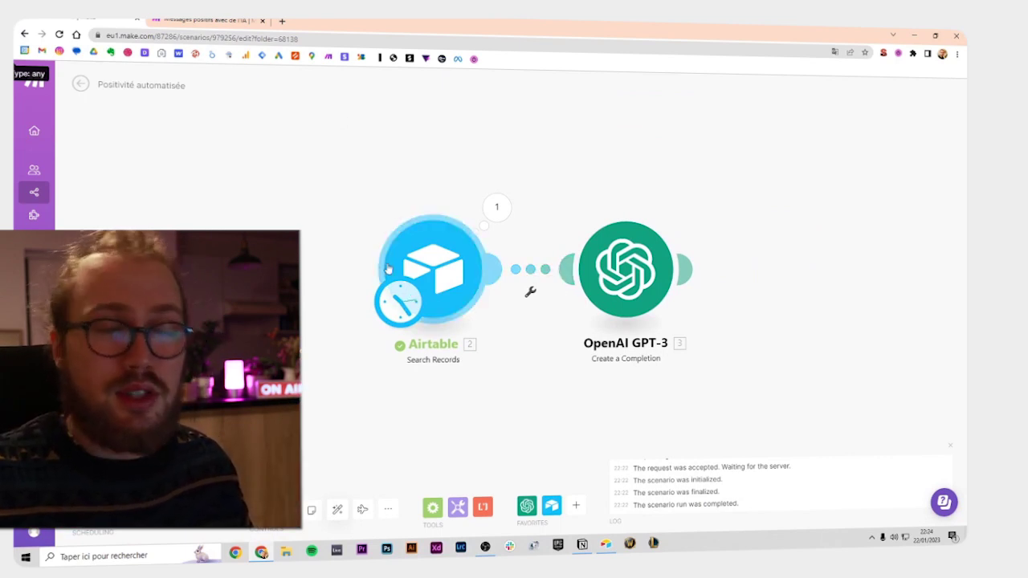
- Add a filter labelled "Choisis-en un seul" between the modules, with Bundle order position numerically equal to formatNumber(random * 4; 0; ; )
left_click(530, 274)
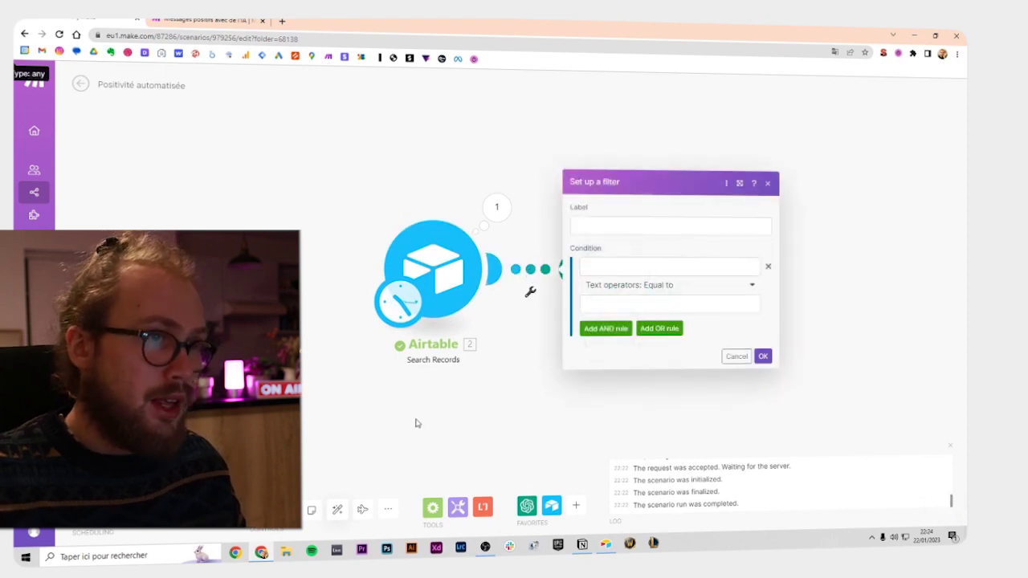
left_click(613, 228)
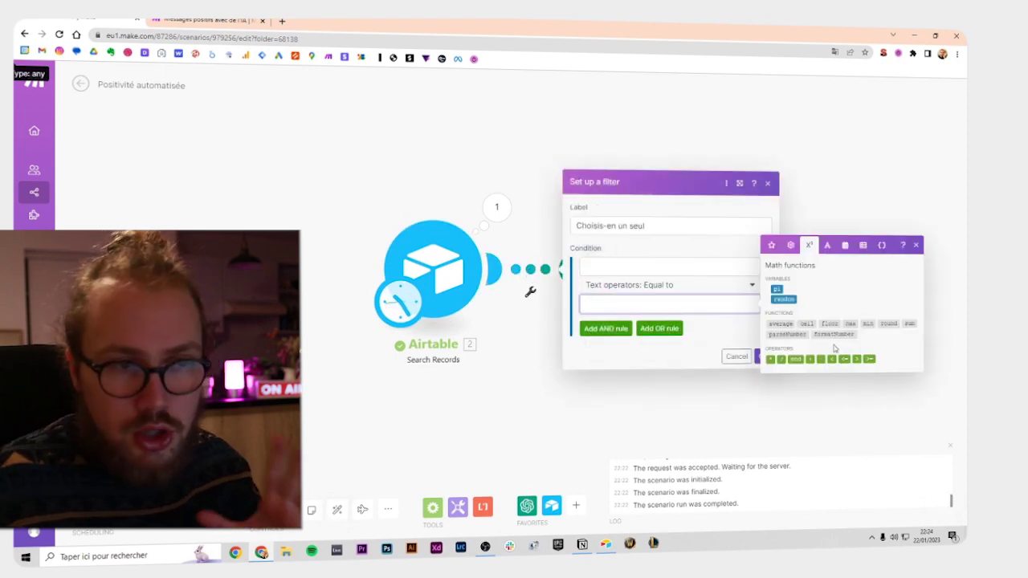
mouse_move(838, 334)
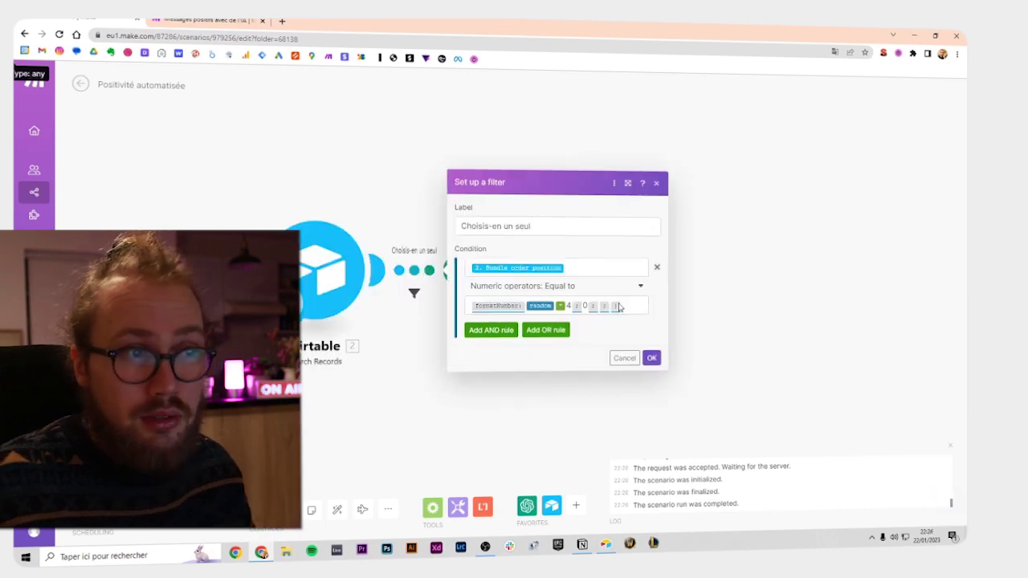
left_click(517, 306)
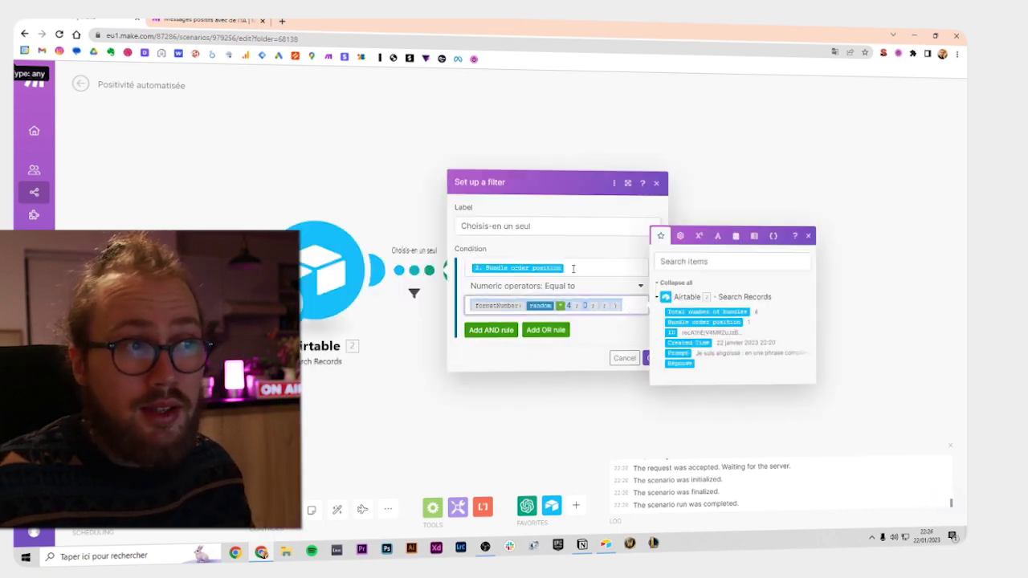
left_click(539, 266)
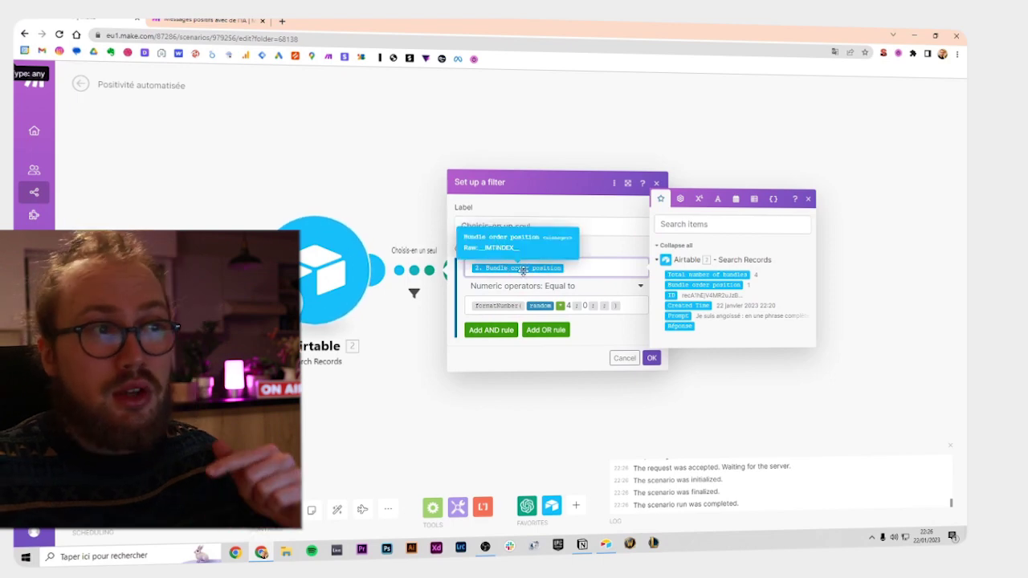
- Save the filter between the Airtable and OpenAI GPT-3 modules and check it against the prompts in the Airtable table
left_click(652, 358)
left_click(353, 258)
left_click(377, 219)
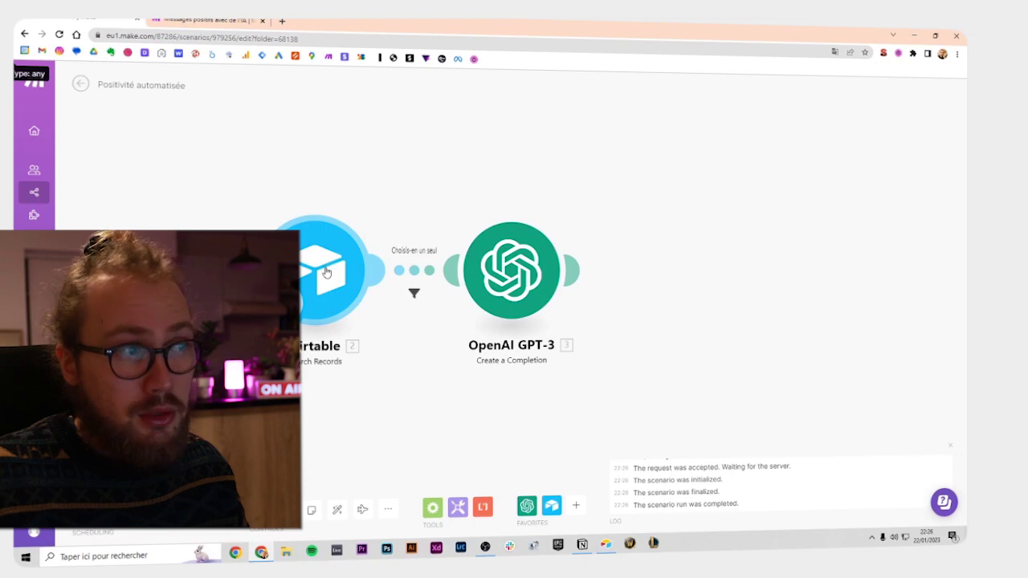
key("alt+Tab")
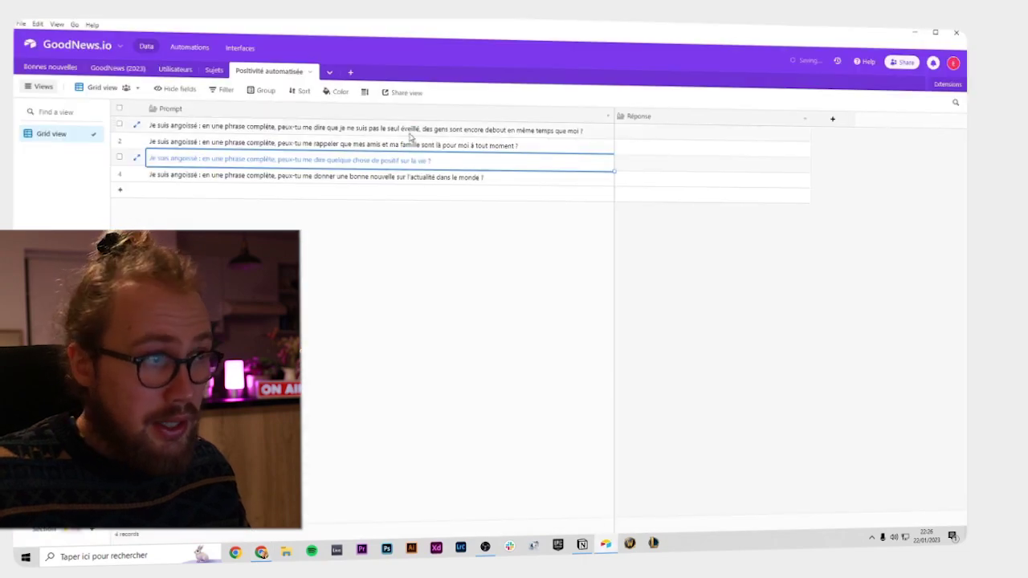
key("alt+Tab")
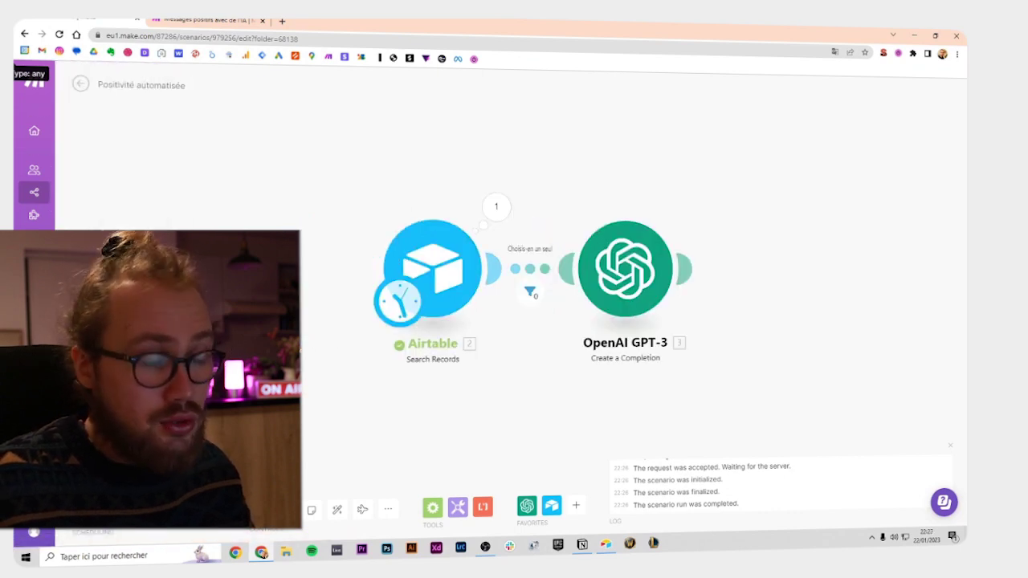
- Run the scenario once and inspect the Airtable module's output bundles and how the filter treats each bundle
left_click(95, 471)
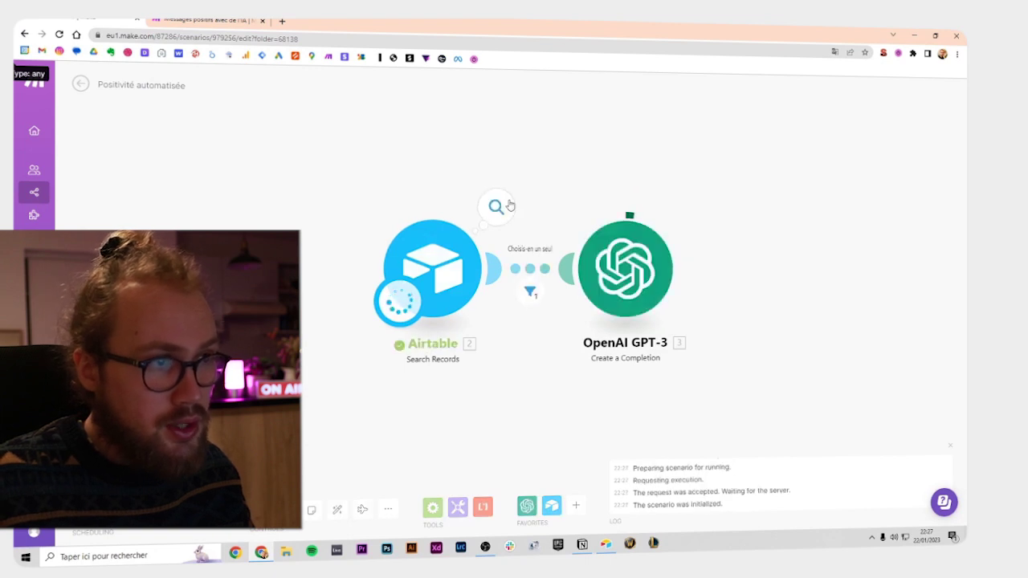
left_click(507, 206)
left_click(549, 242)
left_click(548, 252)
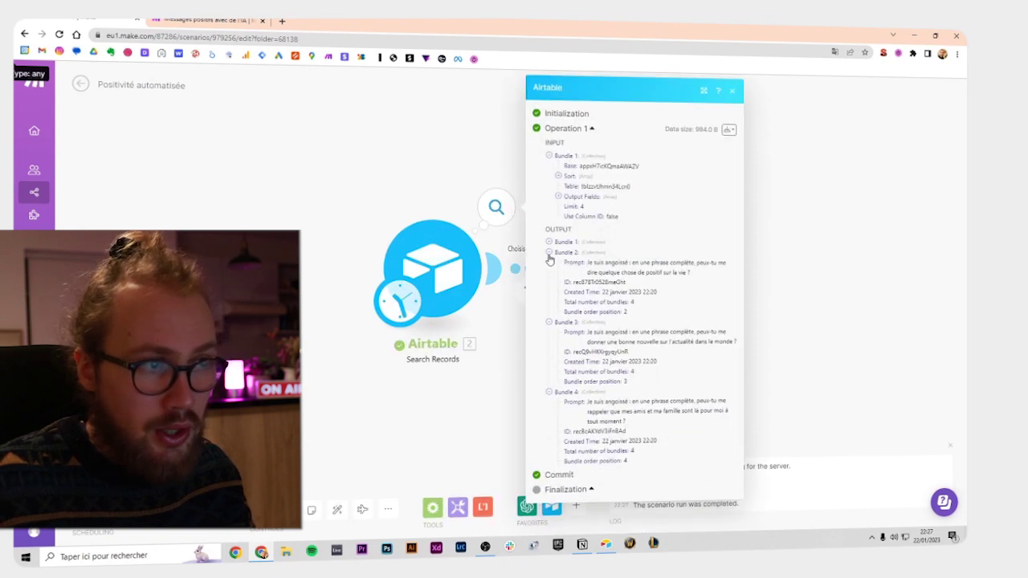
left_click(507, 335)
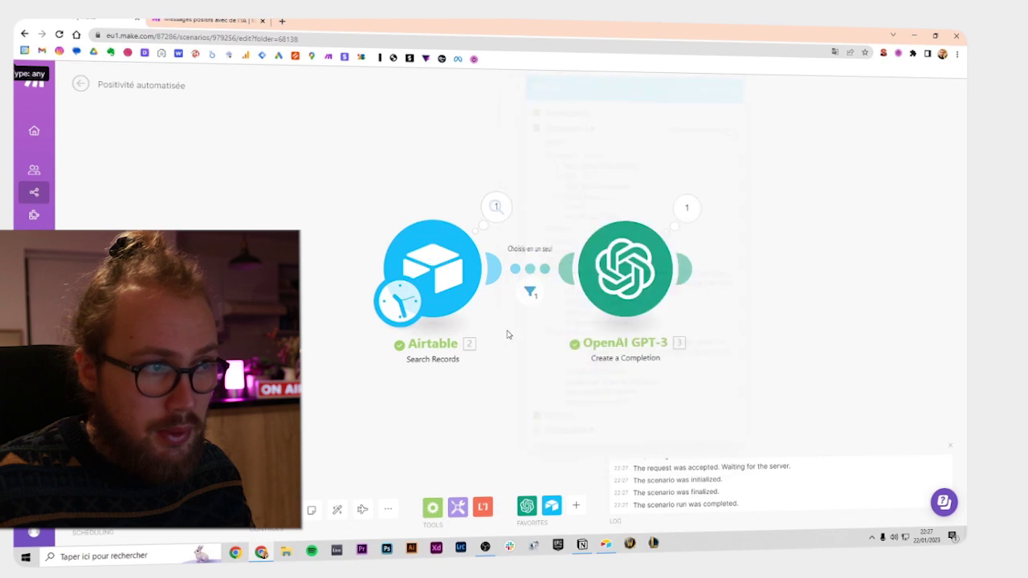
left_click(531, 294)
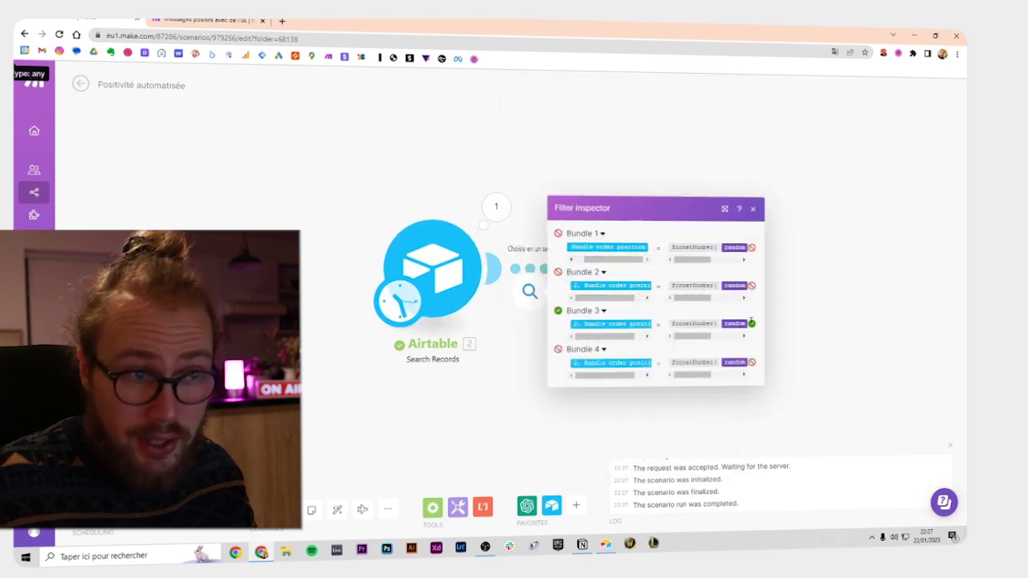
left_click(824, 308)
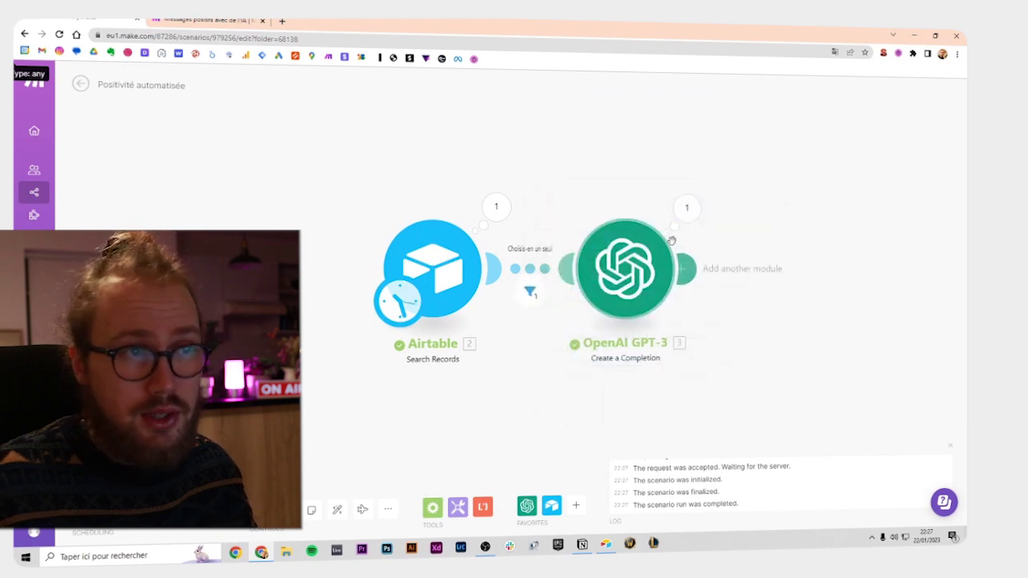
- Examine the OpenAI GPT-3 module's prompt and the generated text in the first item of its Choices output
left_click(684, 216)
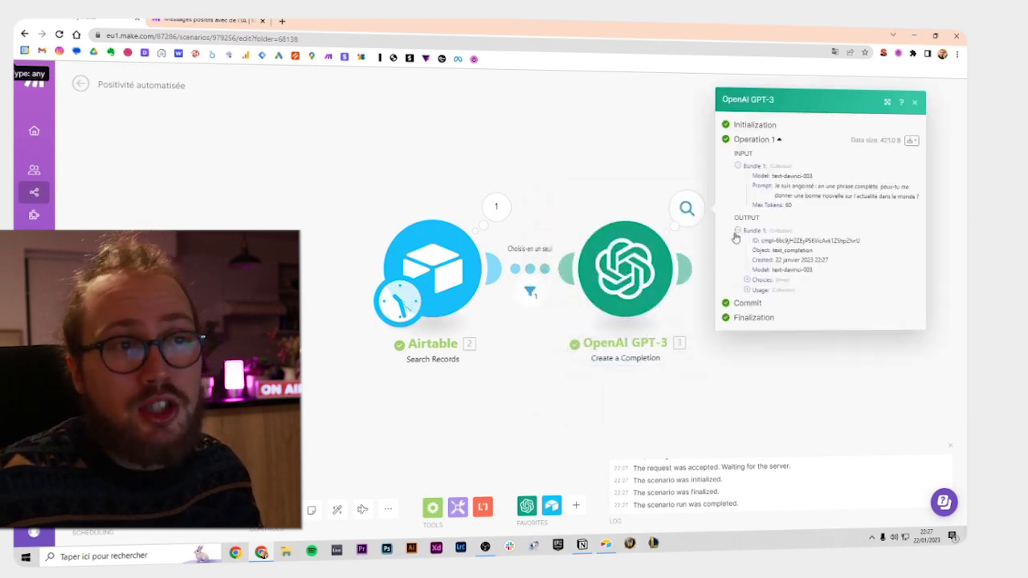
left_click(747, 278)
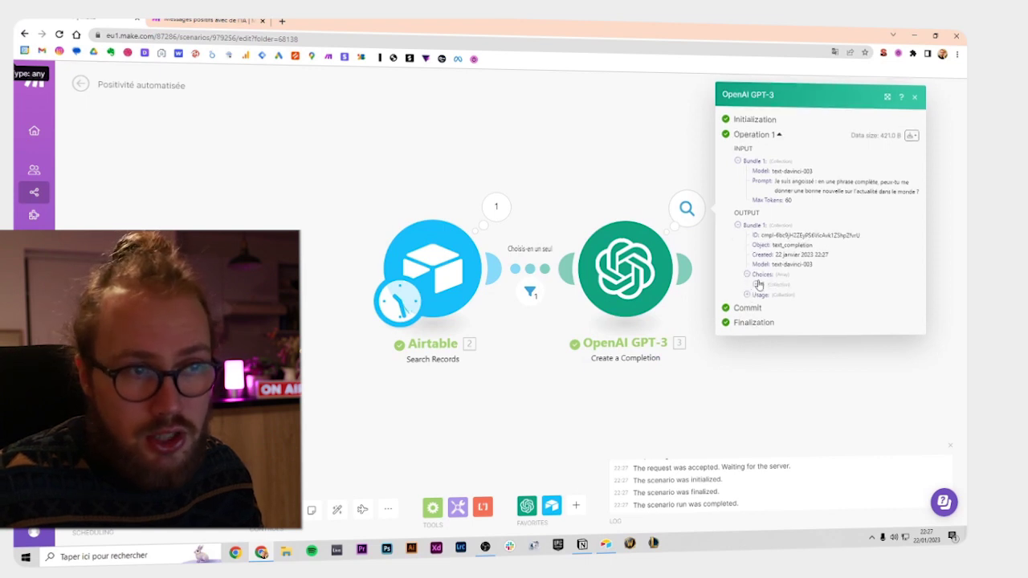
left_click(758, 283)
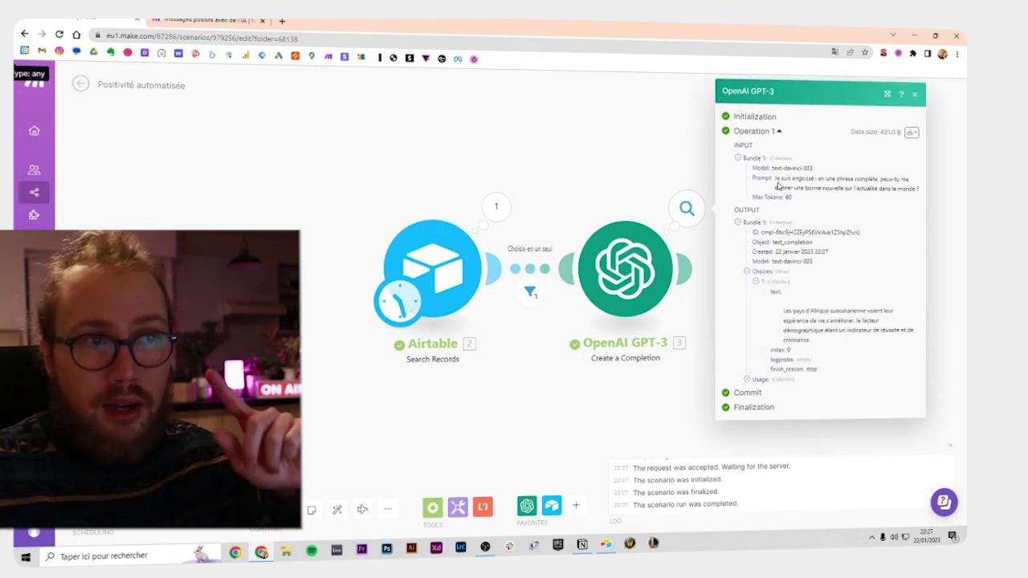
left_click_drag(806, 178, 843, 178)
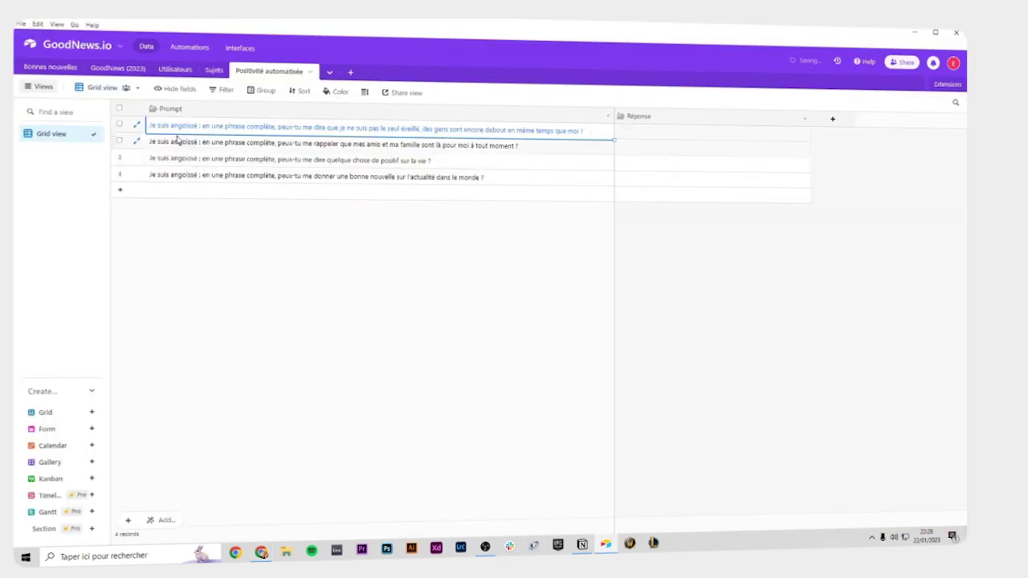
left_click(120, 190)
left_click(163, 313)
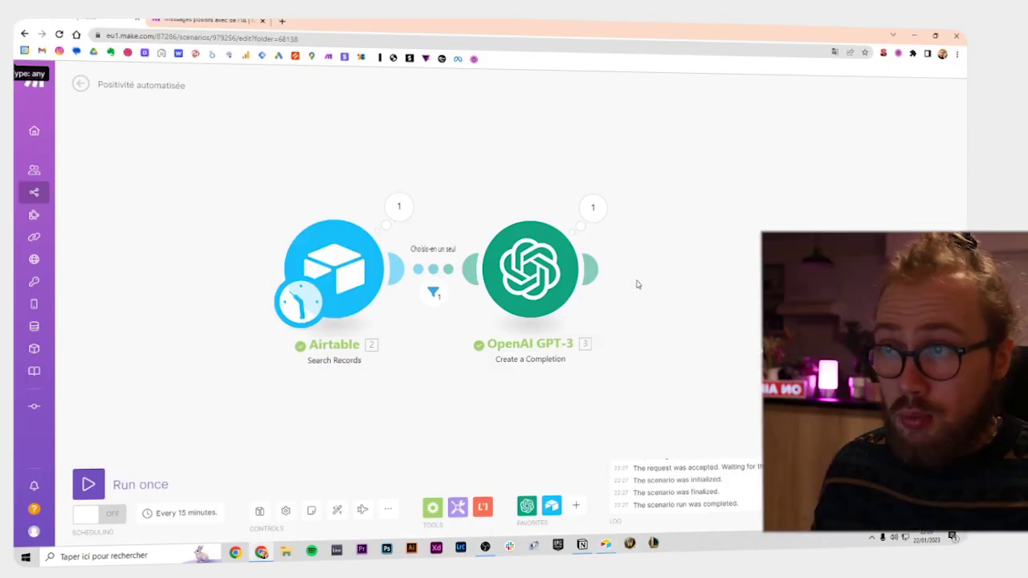
- Add an Airtable Create a Record module after OpenAI GPT-3, using base GoodNews.io and table Positivité automatisée
left_click(552, 506)
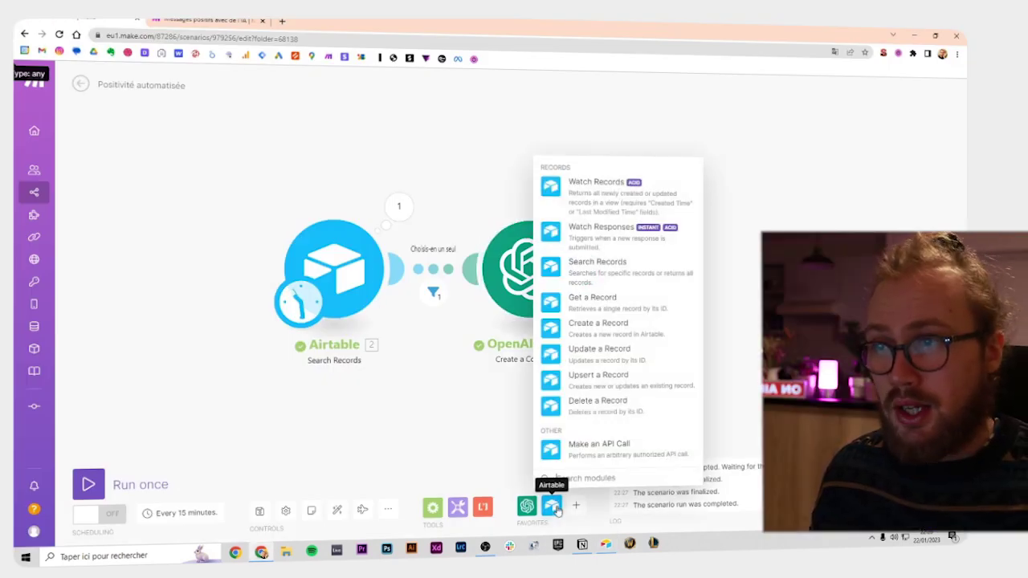
left_click(612, 326)
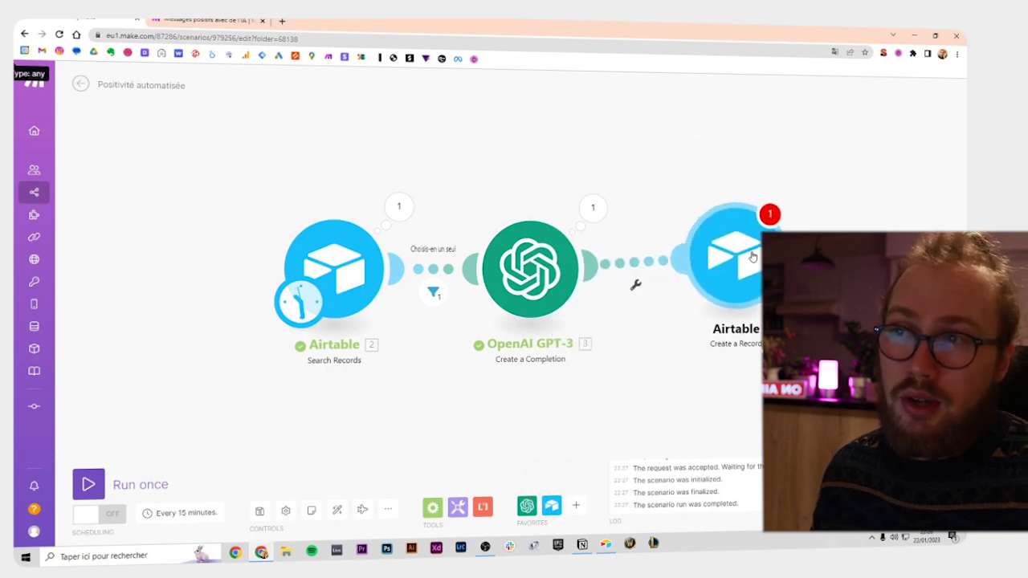
left_click(729, 259)
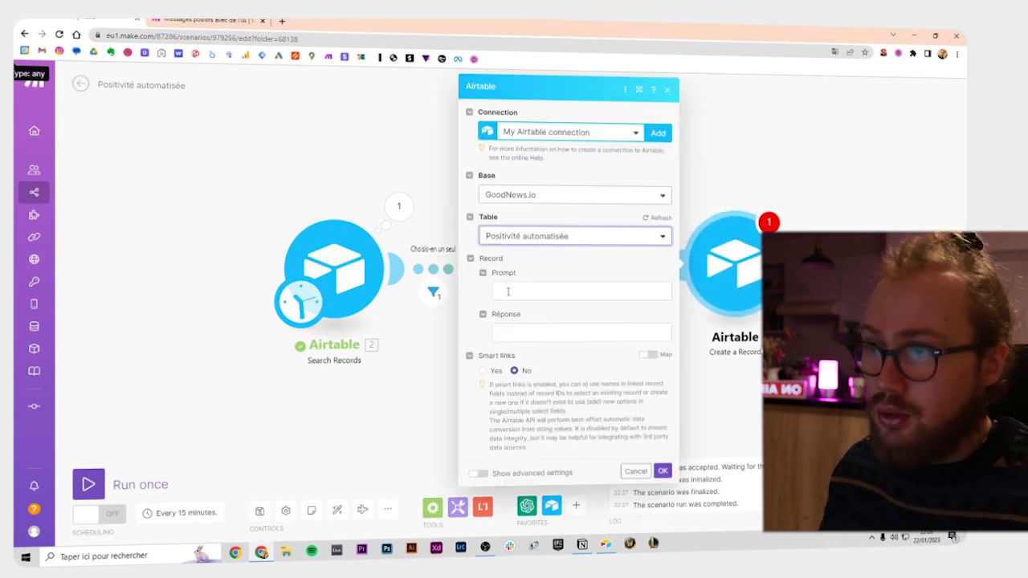
- Map the new record's Prompt to the searched Airtable Prompt and its Réponse to the OpenAI Choices[] text, and save the module
left_click(508, 291)
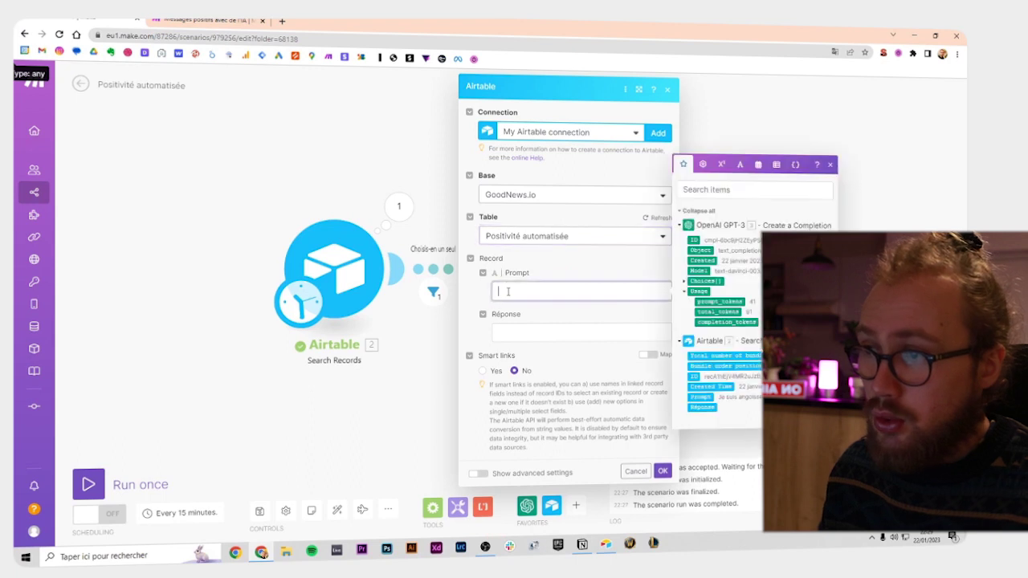
left_click(705, 397)
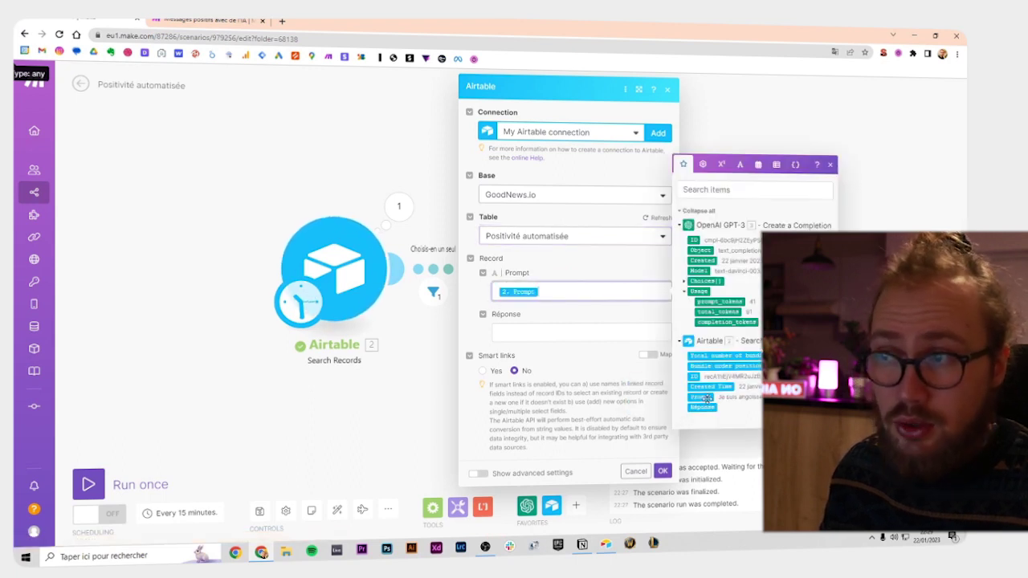
left_click(516, 331)
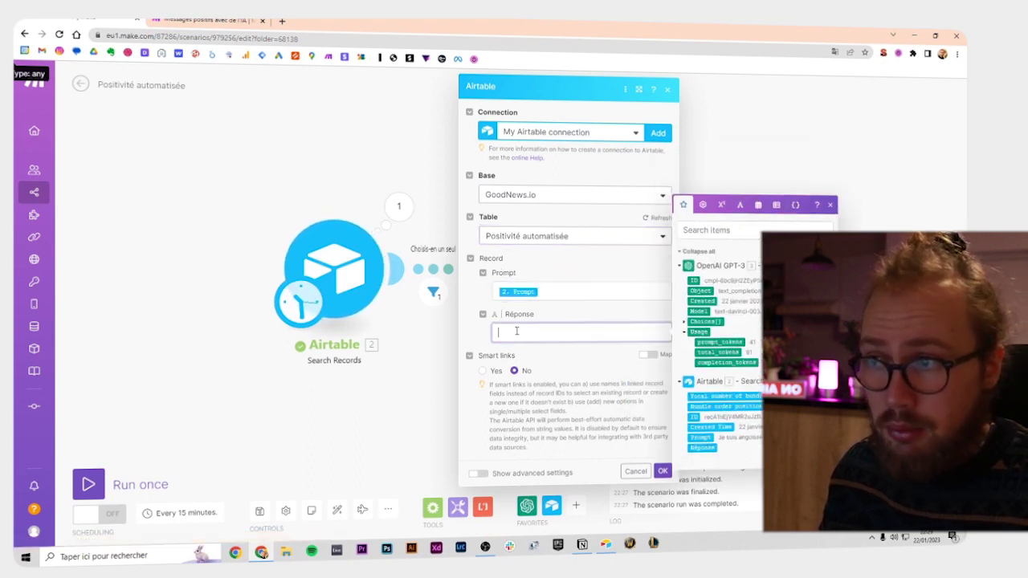
left_click(686, 323)
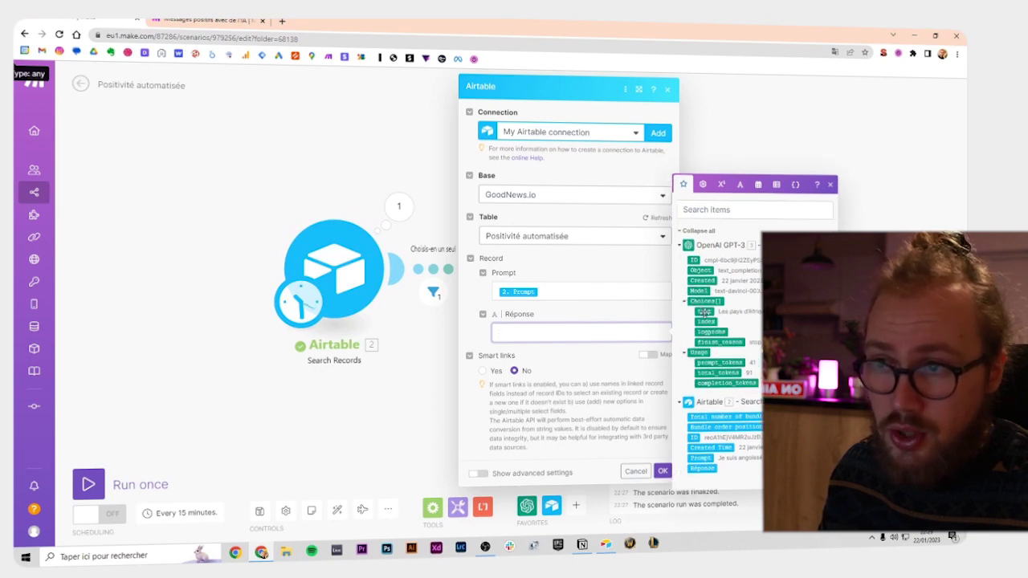
left_click(703, 312)
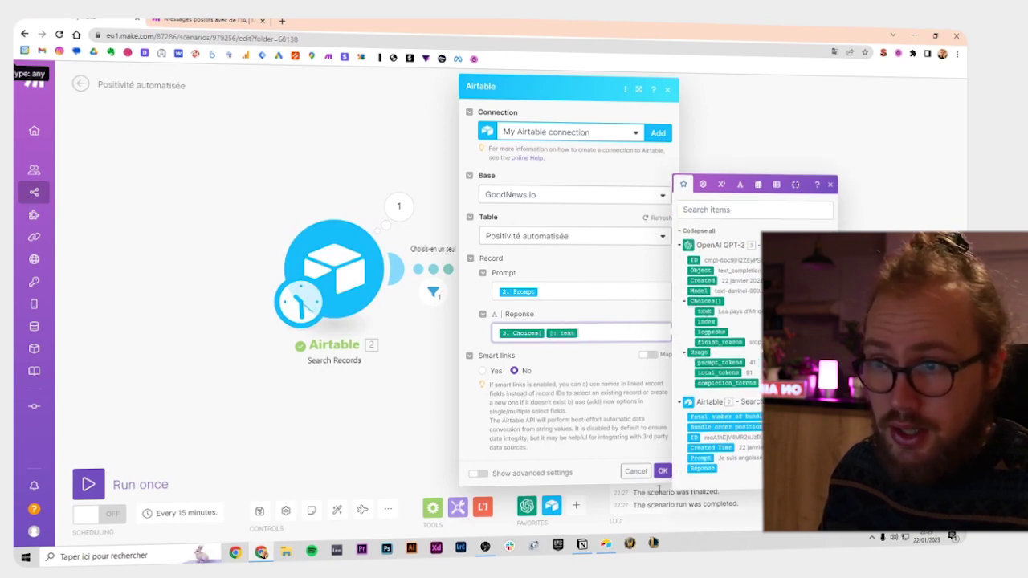
left_click(663, 471)
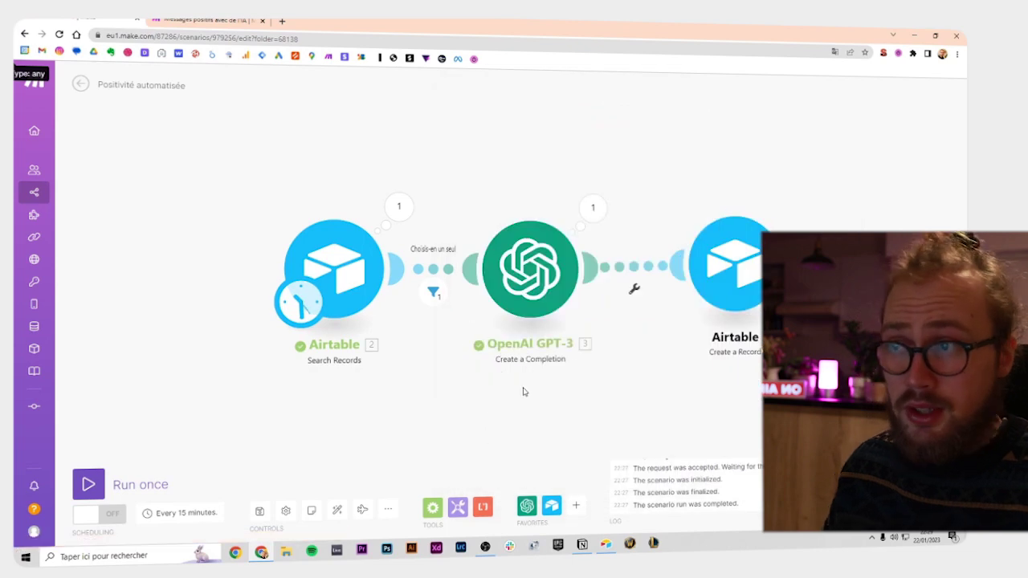
- Run the scenario once and check the new record's prompt and response in the Airtable table
left_click(88, 484)
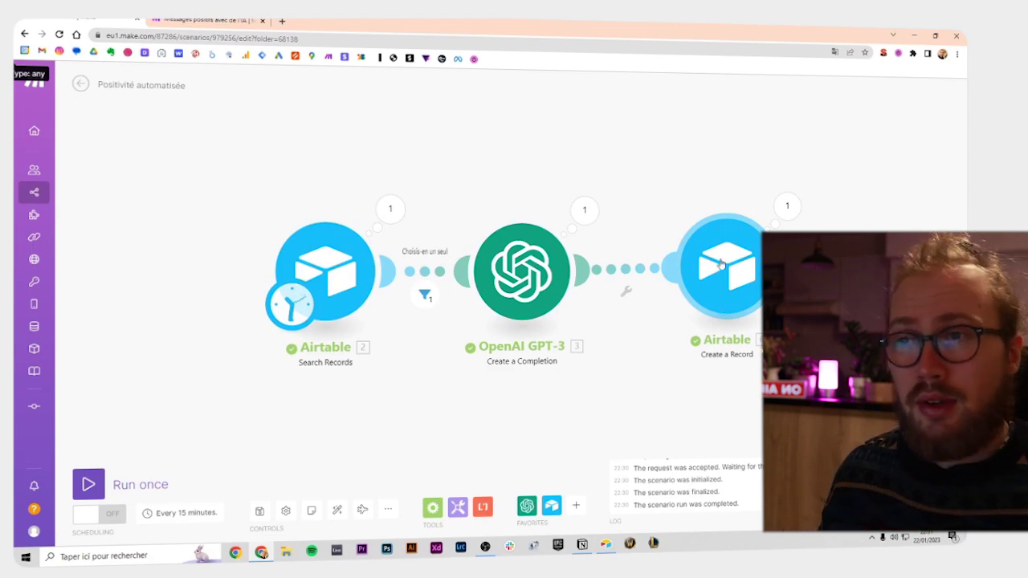
key("alt+Tab")
left_click(354, 199)
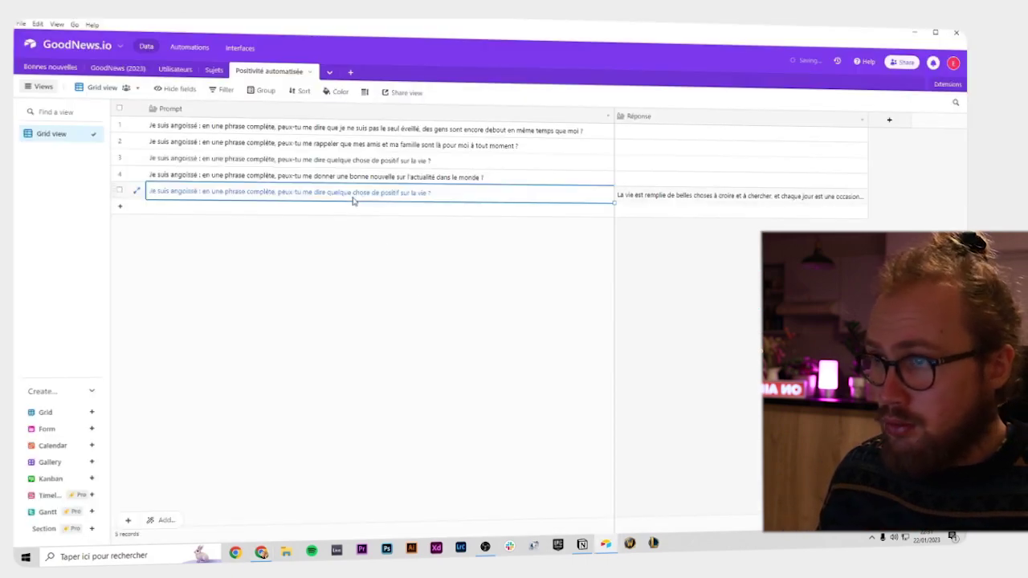
left_click(734, 200)
left_click(795, 223)
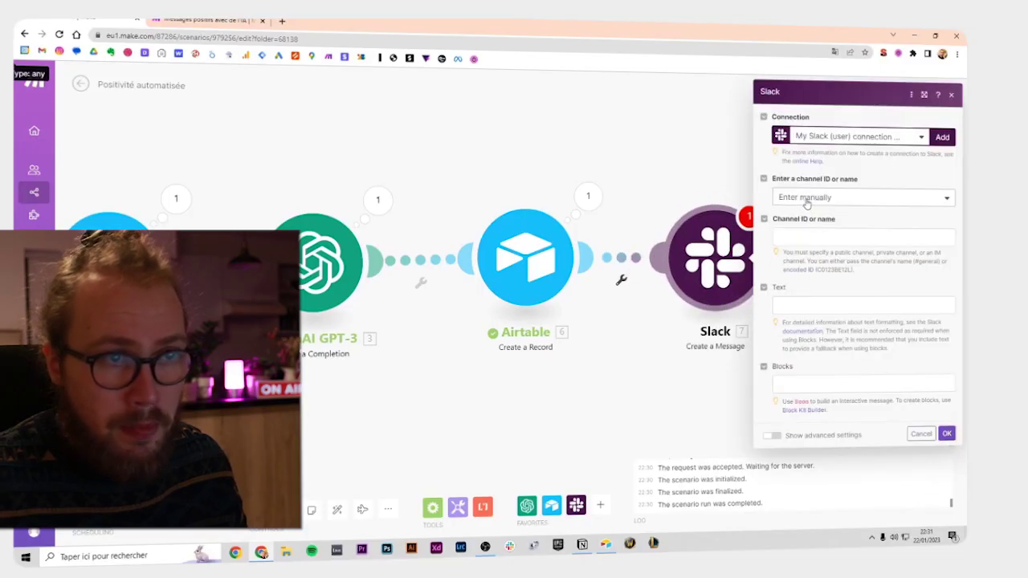
- Configure the Slack message for the public channel test, selected from the list, with the OpenAI Choices[] text as its text
left_click(808, 199)
left_click(808, 229)
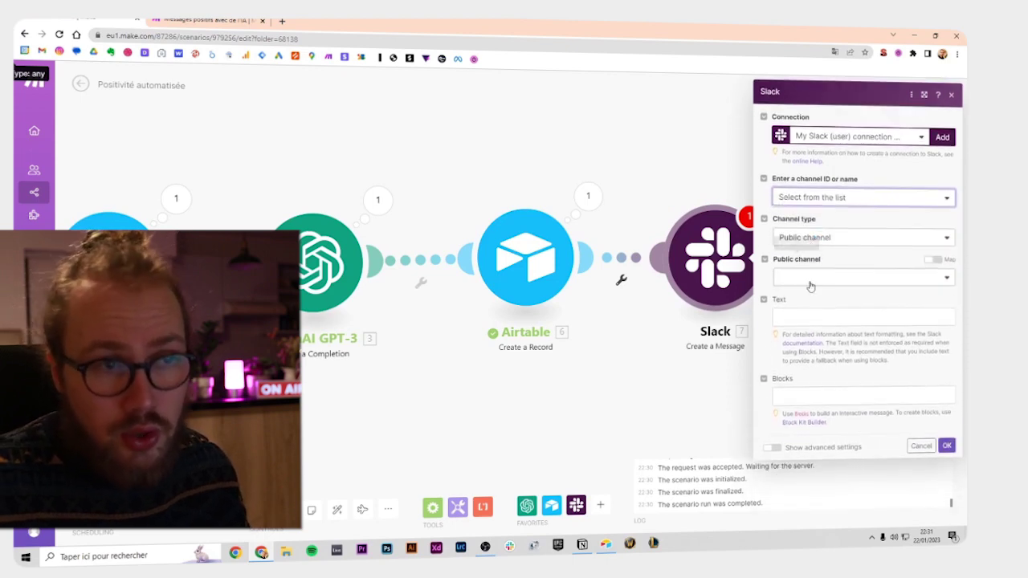
left_click(811, 281)
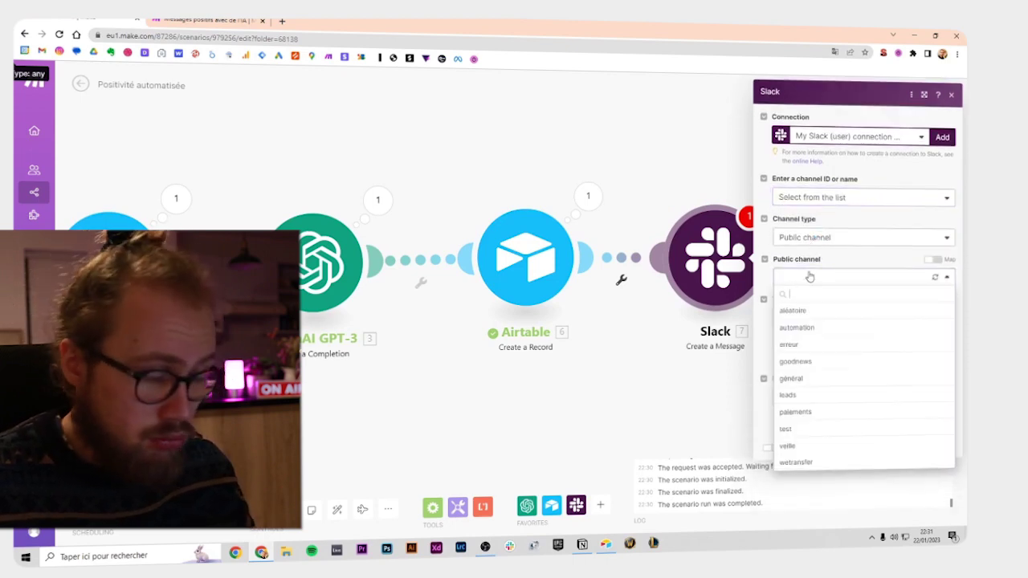
left_click(787, 430)
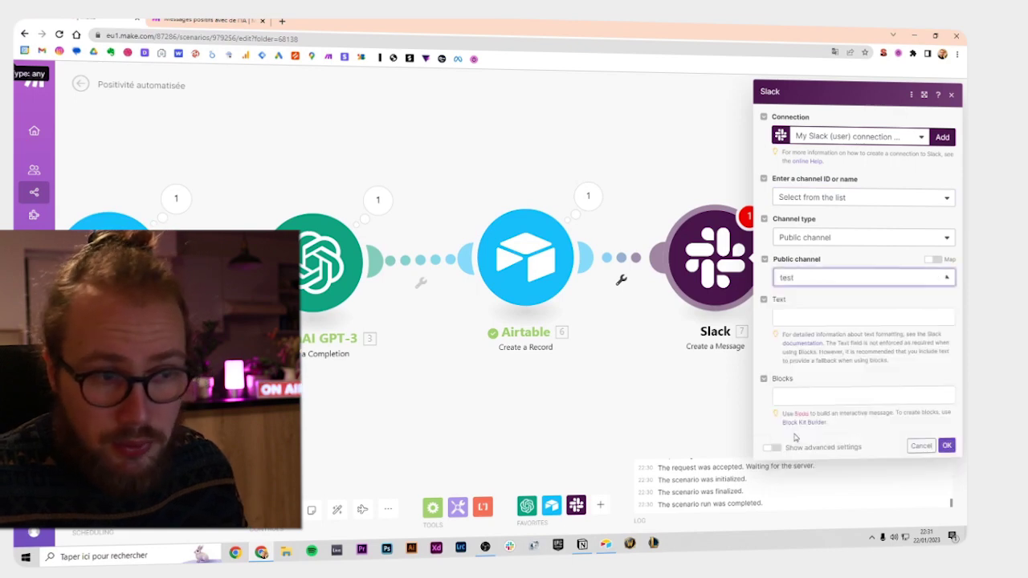
left_click(815, 316)
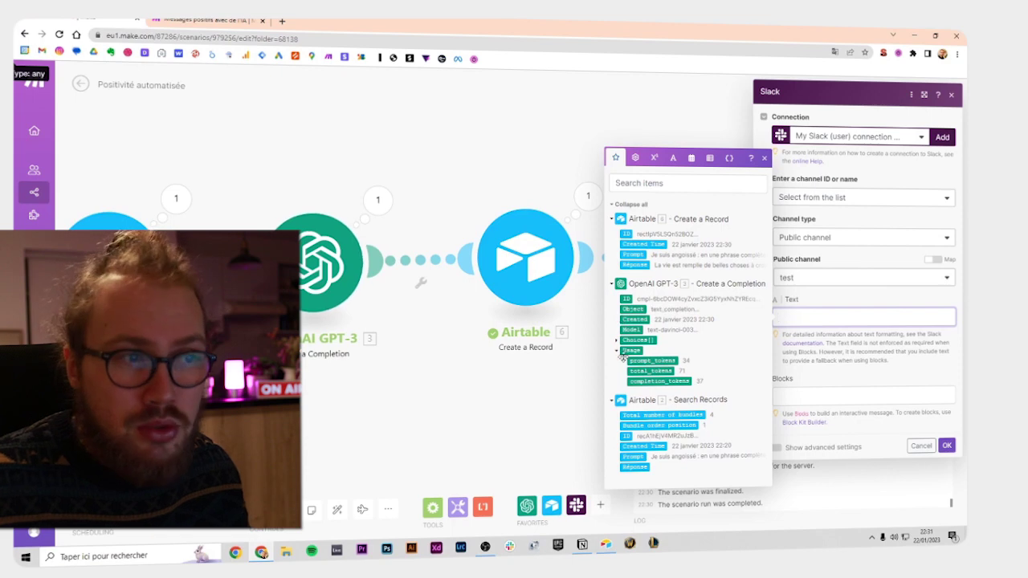
left_click(617, 343)
left_click(637, 330)
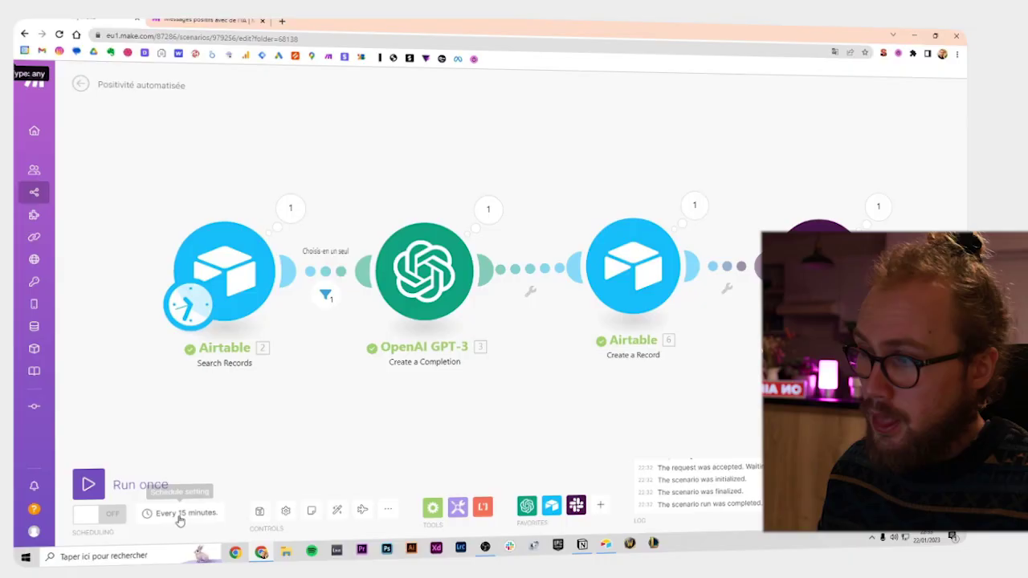
- Set the scenario's schedule to run at regular intervals of 60 minutes
left_click(180, 518)
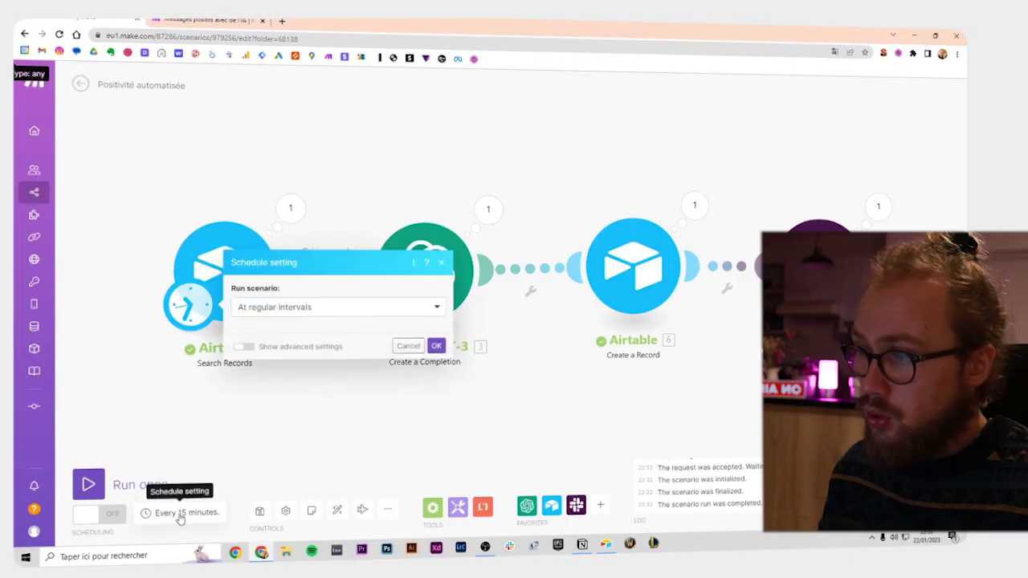
left_click(318, 245)
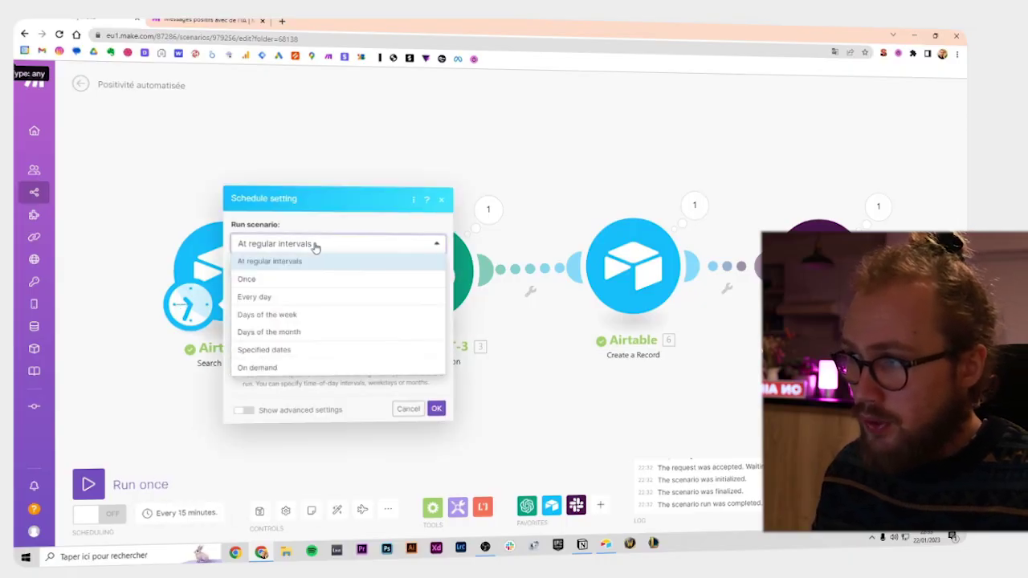
left_click(316, 245)
left_click(273, 286)
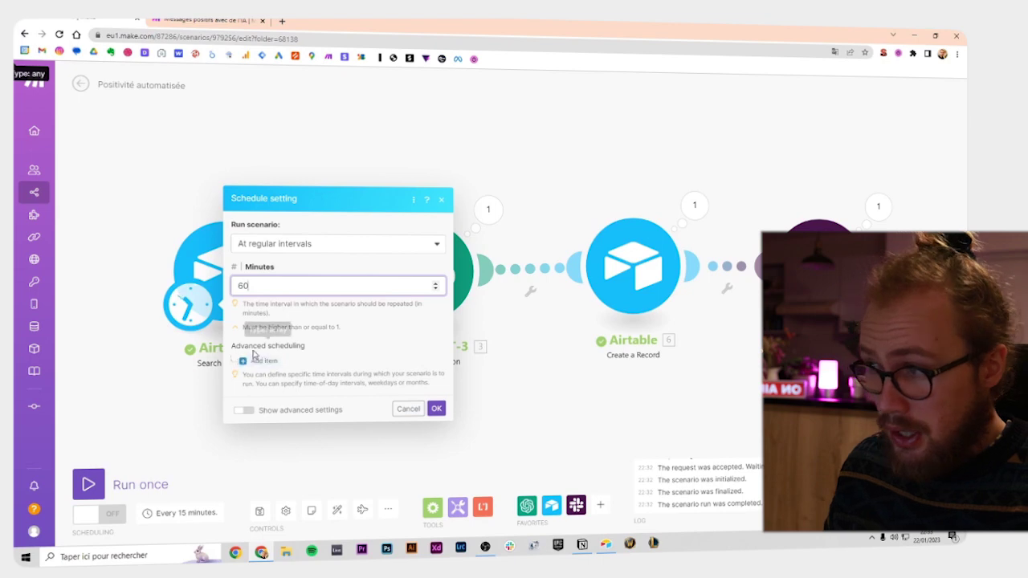
- Add an advanced scheduling item with a Time from of 17:30
left_click(250, 361)
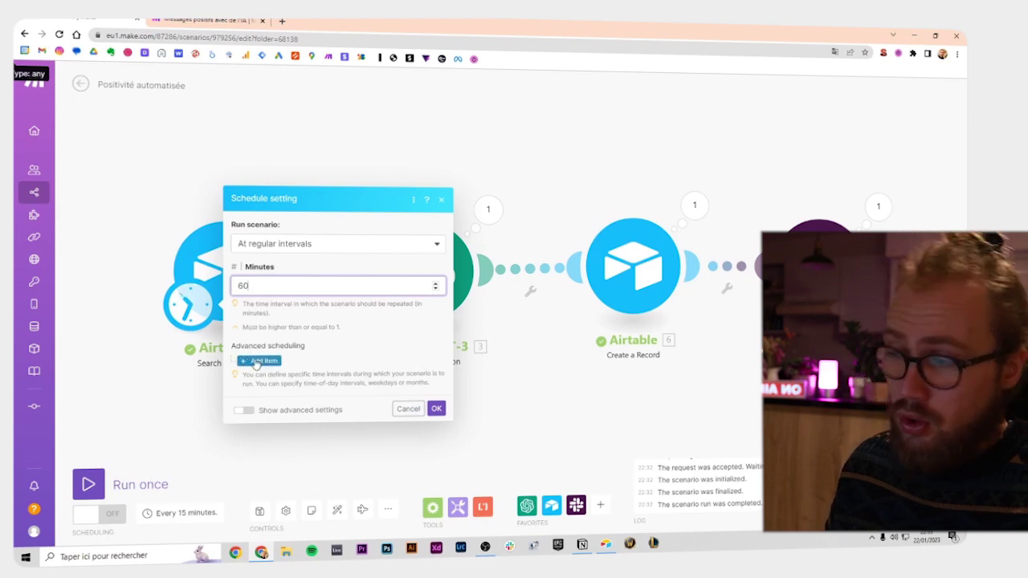
left_click(256, 363)
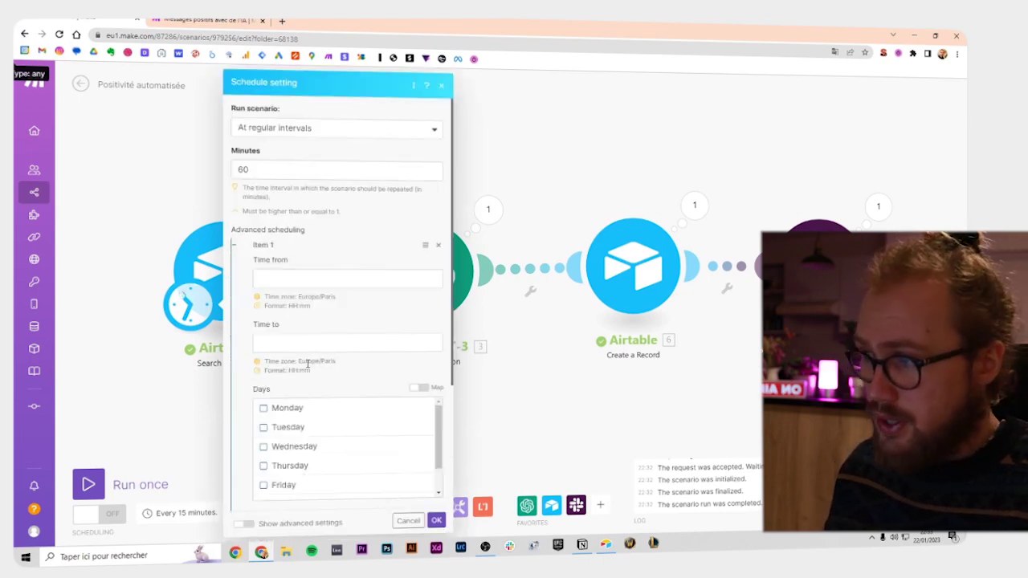
left_click(276, 276)
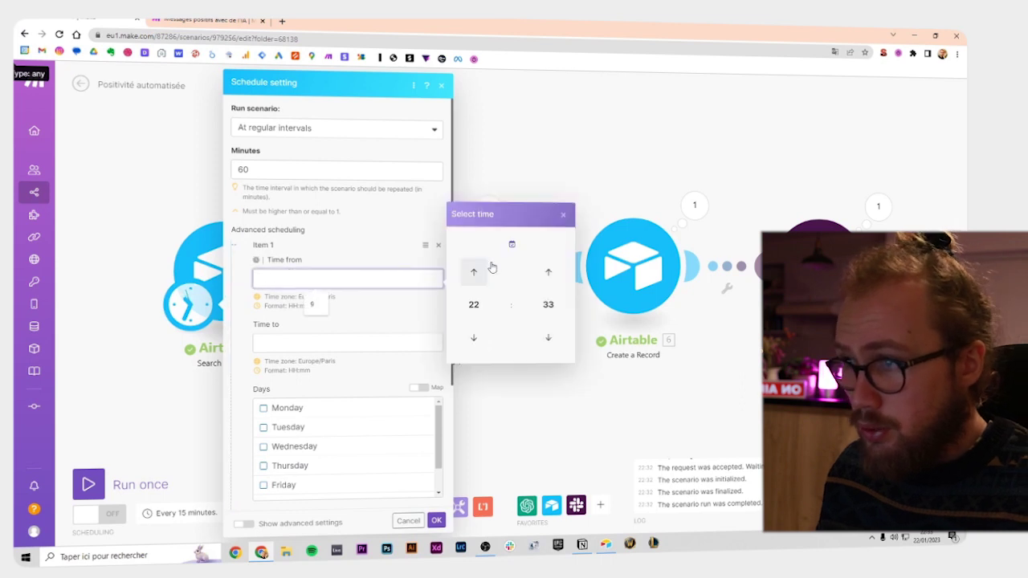
left_click(473, 337)
left_click(473, 337)
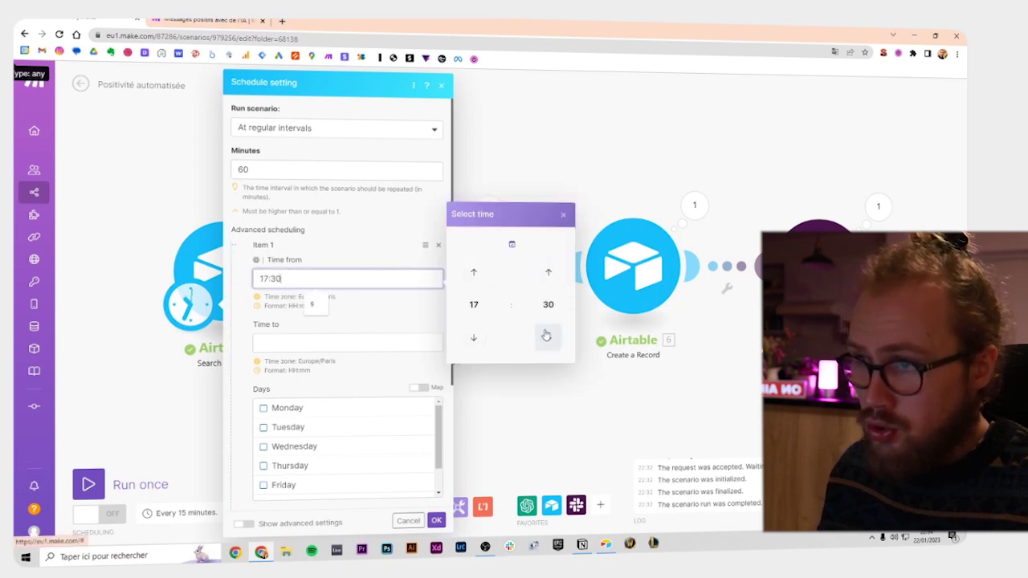
- Set the advanced scheduling item's Time to in the 01 hour, and activate the scenario with the saved schedule
left_click(294, 342)
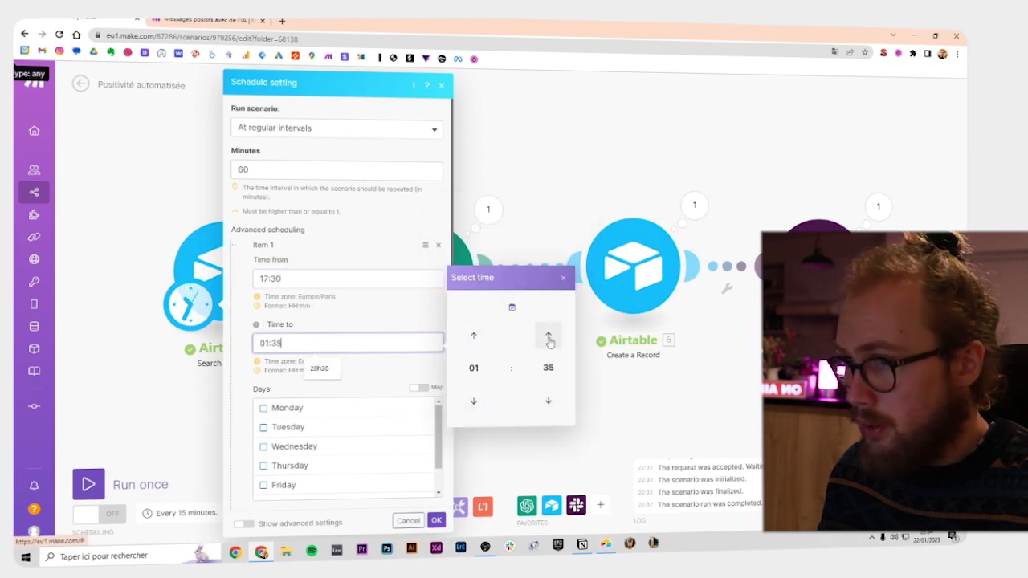
left_click(548, 367)
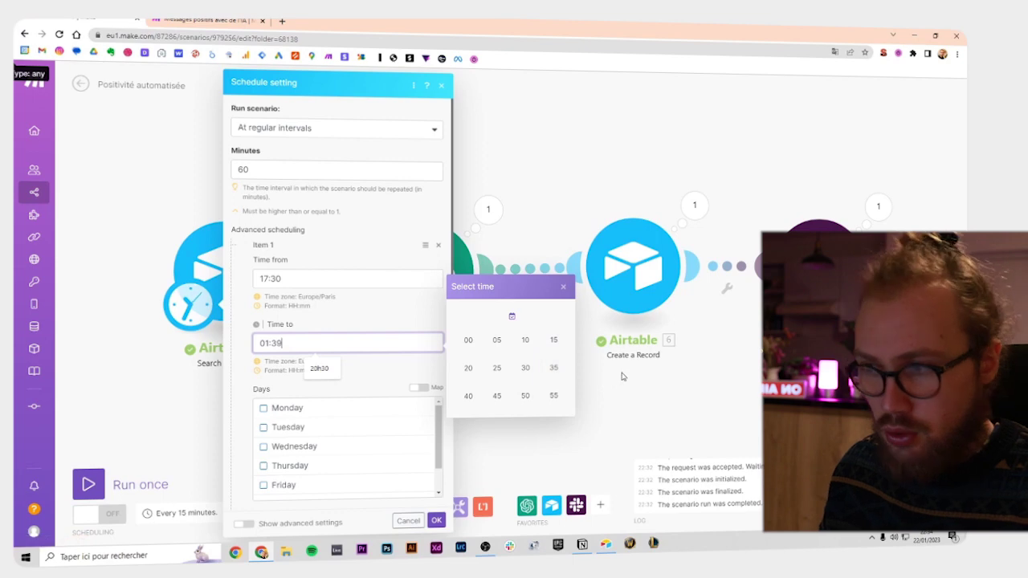
left_click(488, 366)
left_click(436, 521)
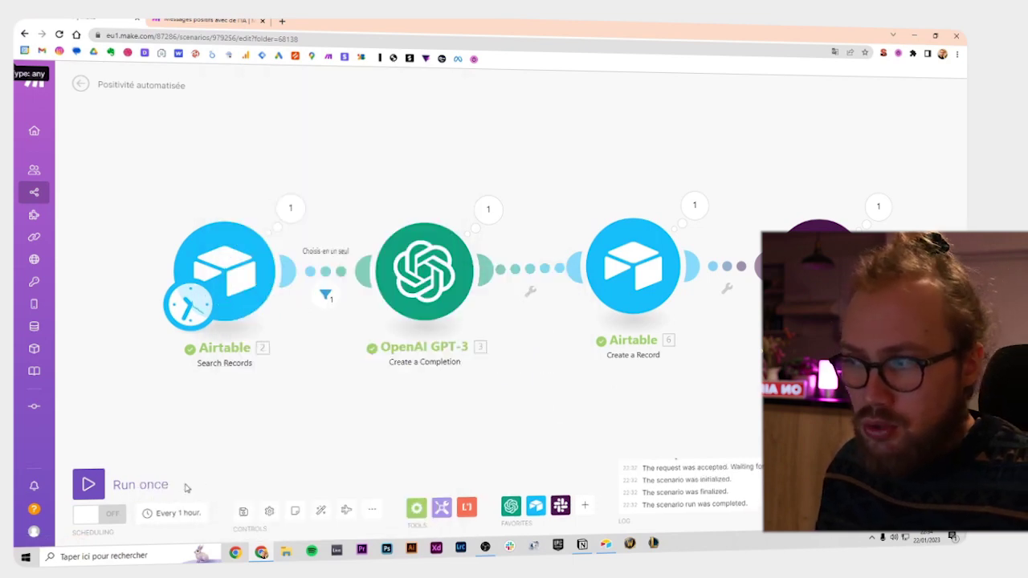
left_click(93, 514)
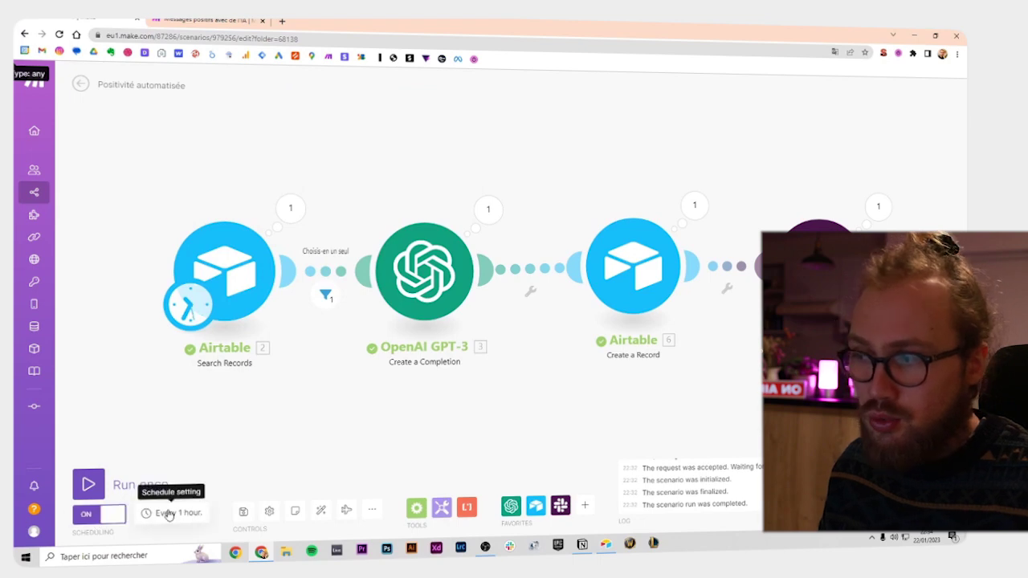